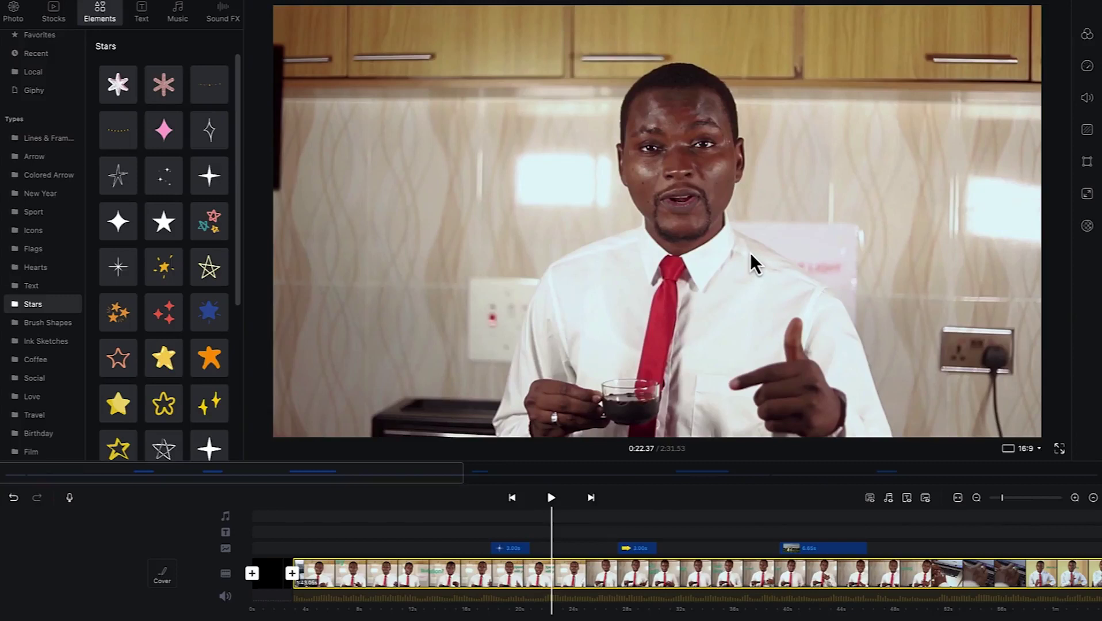
Switch from stock elements to the Text library's Cover title templates
{"action": "left_click", "coordinate": [50, 10]}
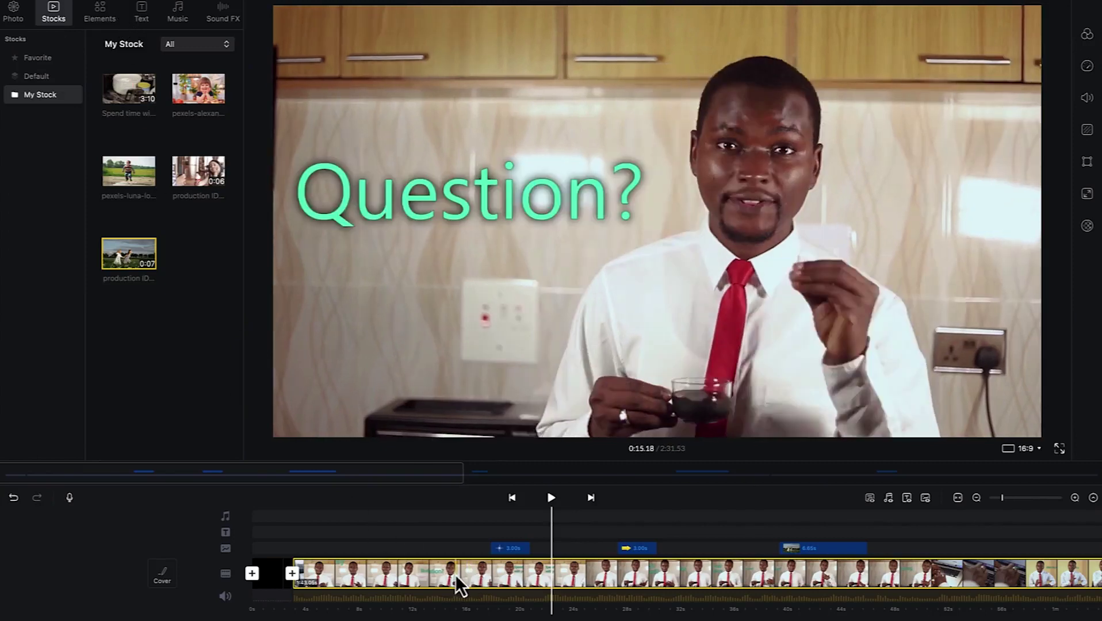
{"action": "left_click", "coordinate": [143, 13]}
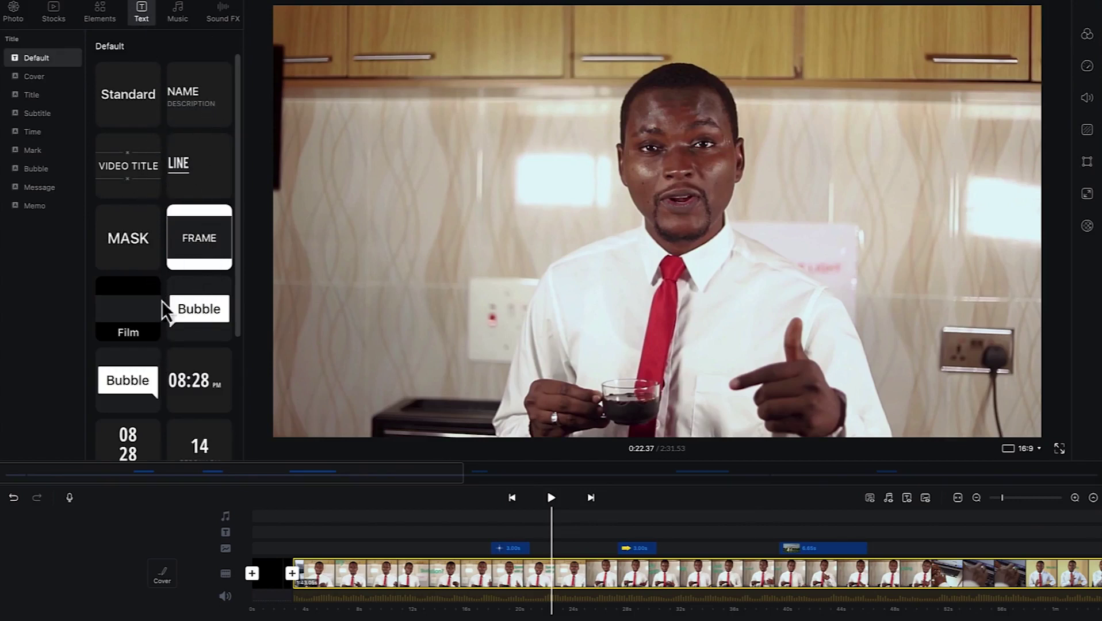
{"action": "left_click", "coordinate": [39, 83]}
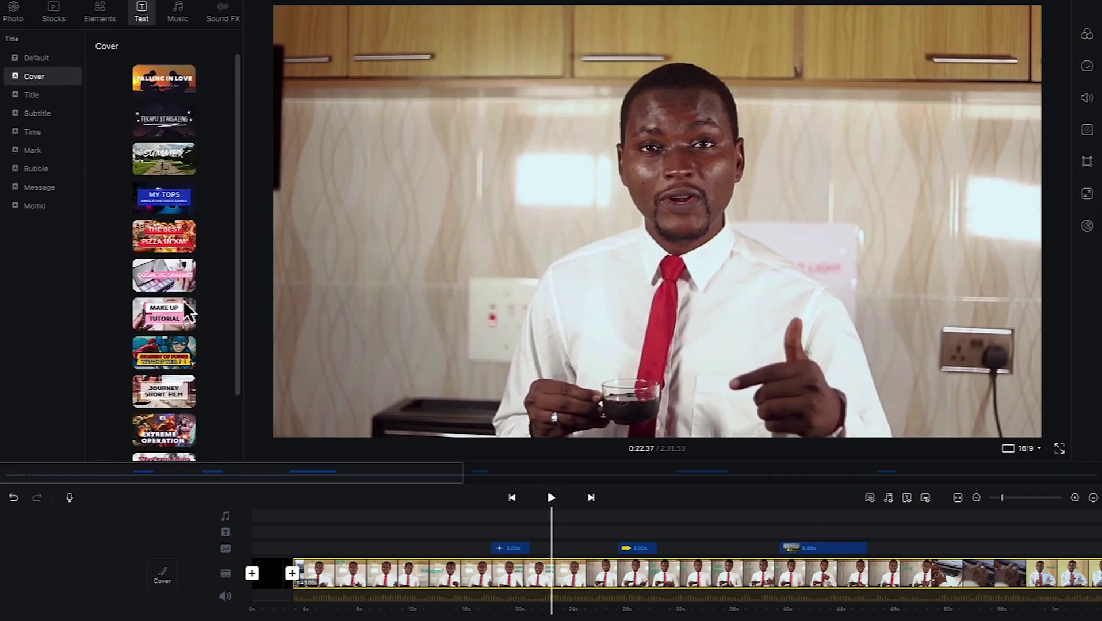
Browse the Title, Subtitle and Time title categories, then pick the Mark callout category
{"action": "scroll", "coordinate": [233, 115], "scroll_direction": "down", "scroll_amount": 2}
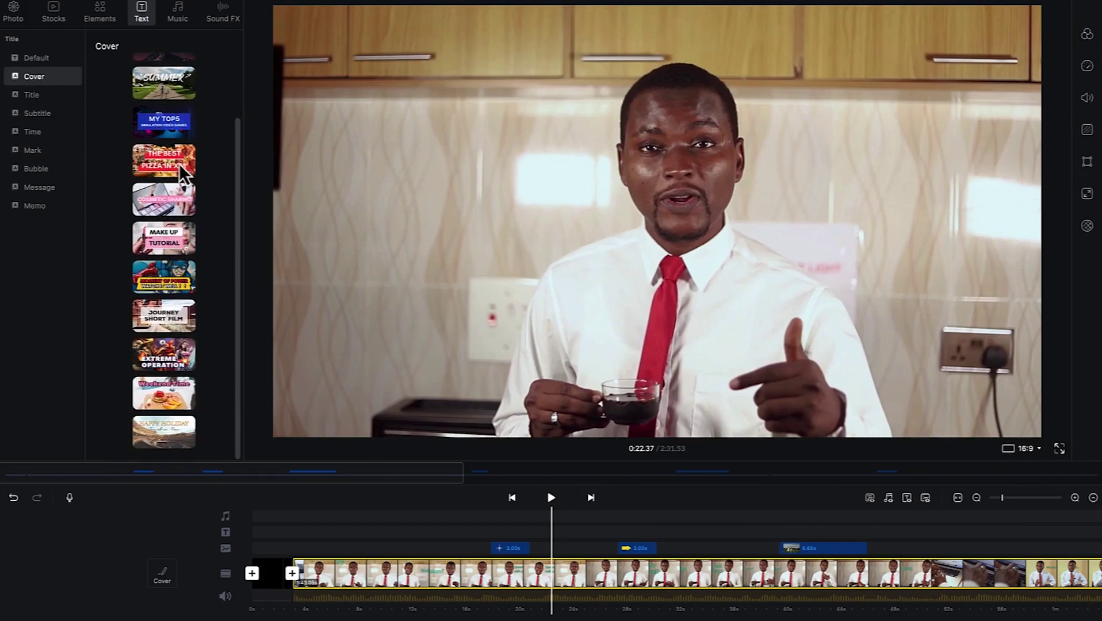
{"action": "left_click", "coordinate": [45, 98]}
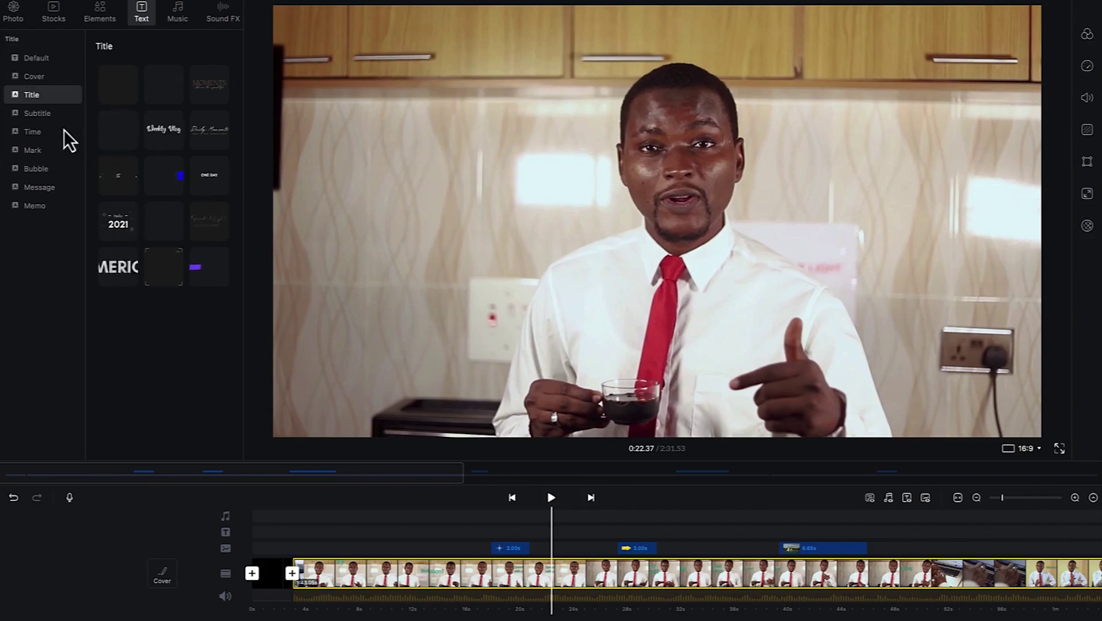
{"action": "left_click", "coordinate": [43, 113]}
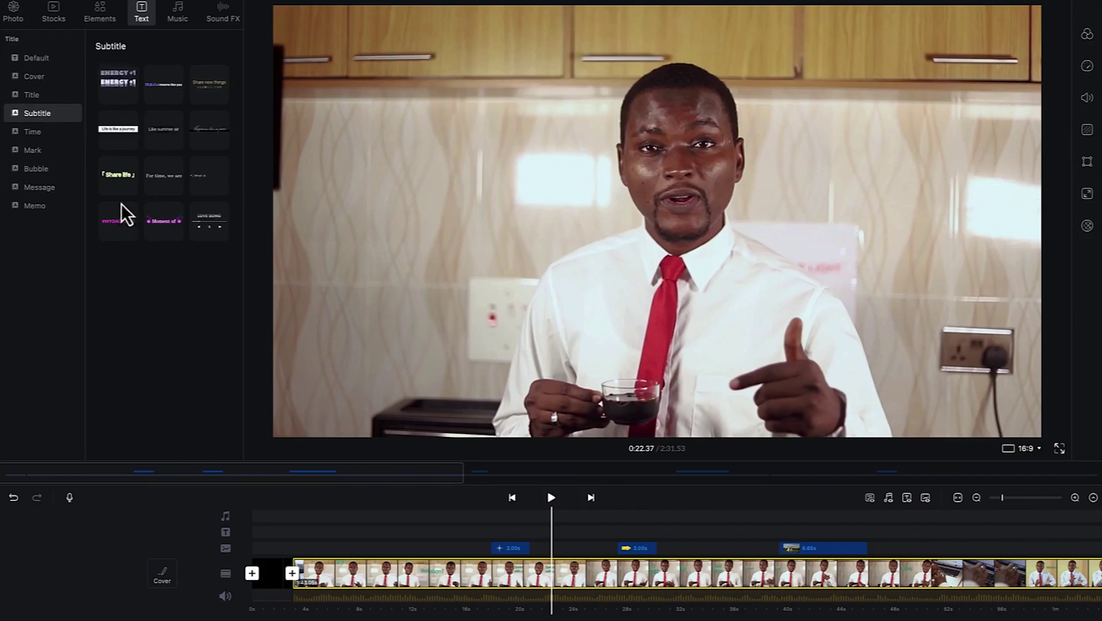
{"action": "left_click", "coordinate": [47, 135]}
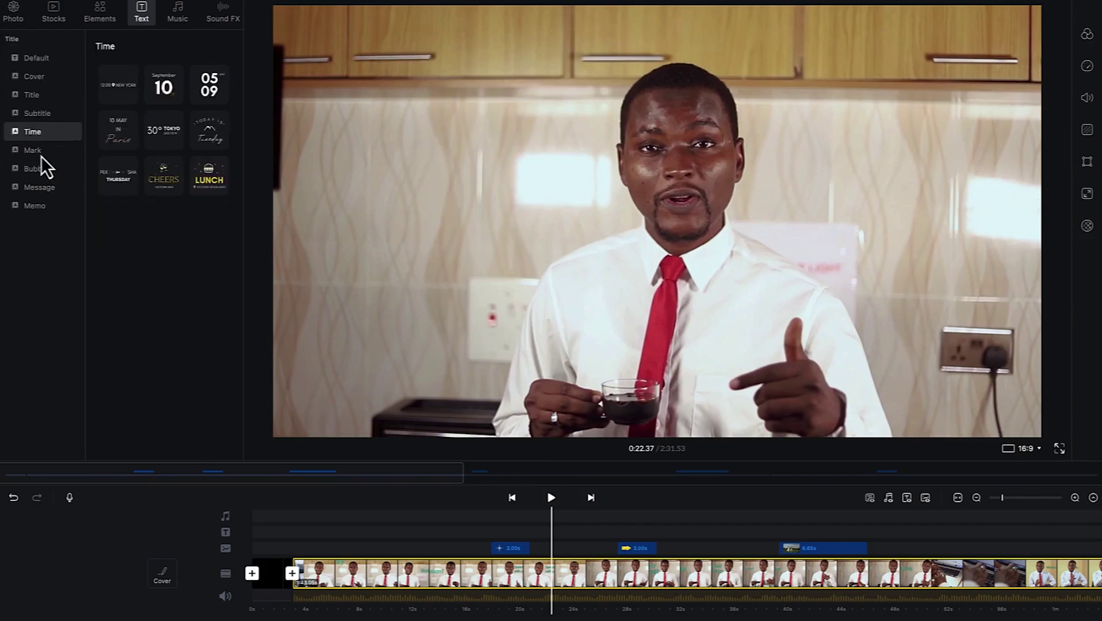
{"action": "left_click", "coordinate": [40, 154]}
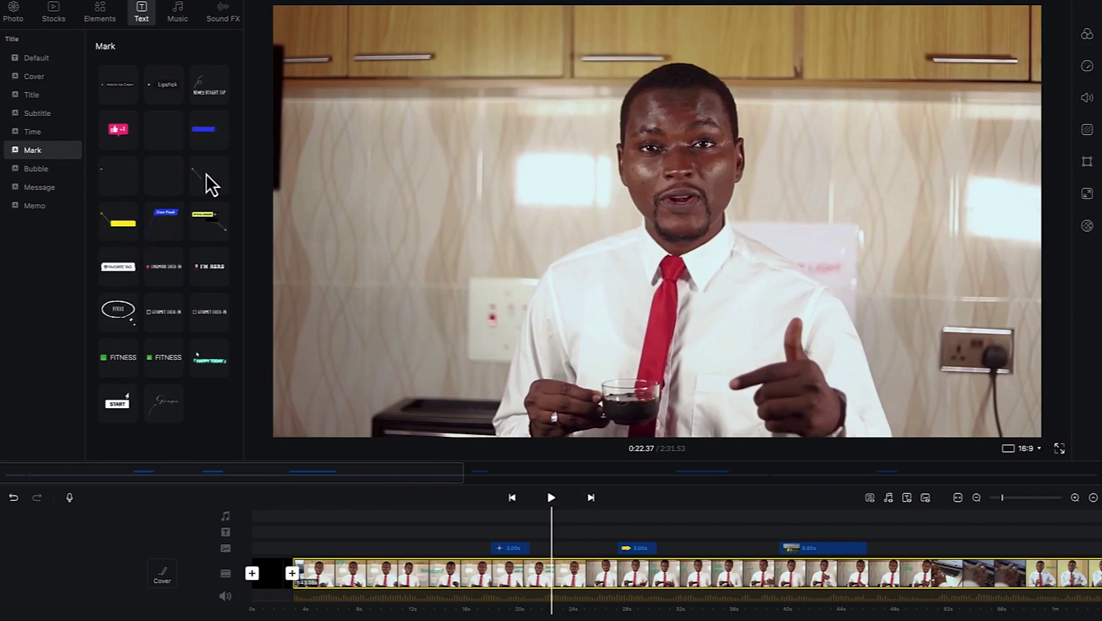
Drop the HOT DEALS / Seasonal products Mark callout at the playhead and preview it at 0:24.67
{"action": "left_click_drag", "start_coordinate": [206, 174], "coordinate": [550, 463]}
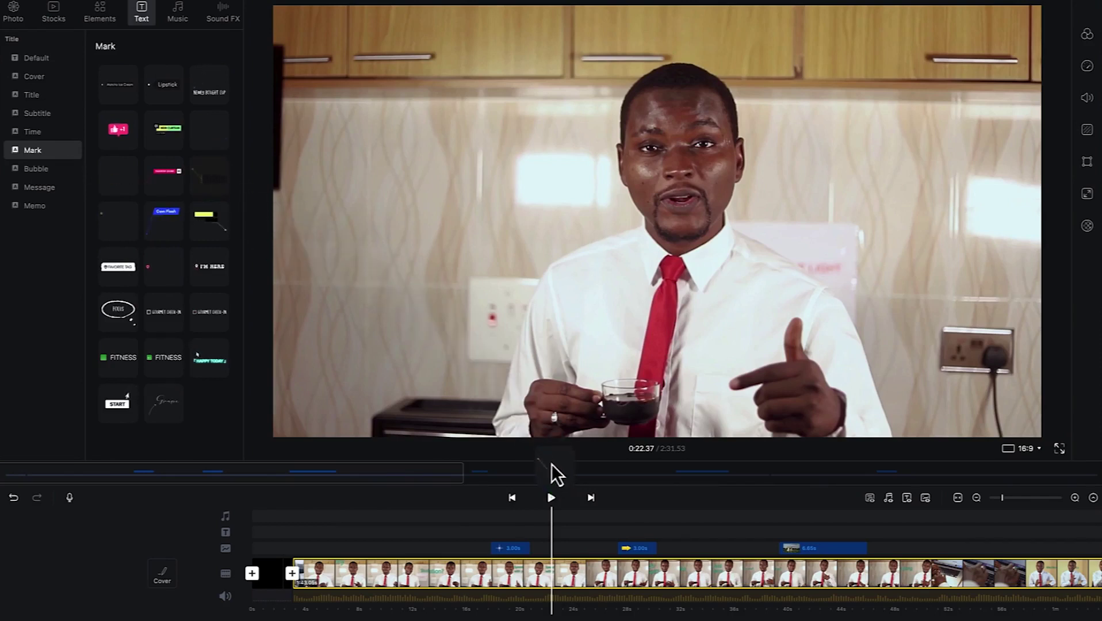
{"action": "left_click_drag", "start_coordinate": [619, 451], "coordinate": [562, 538]}
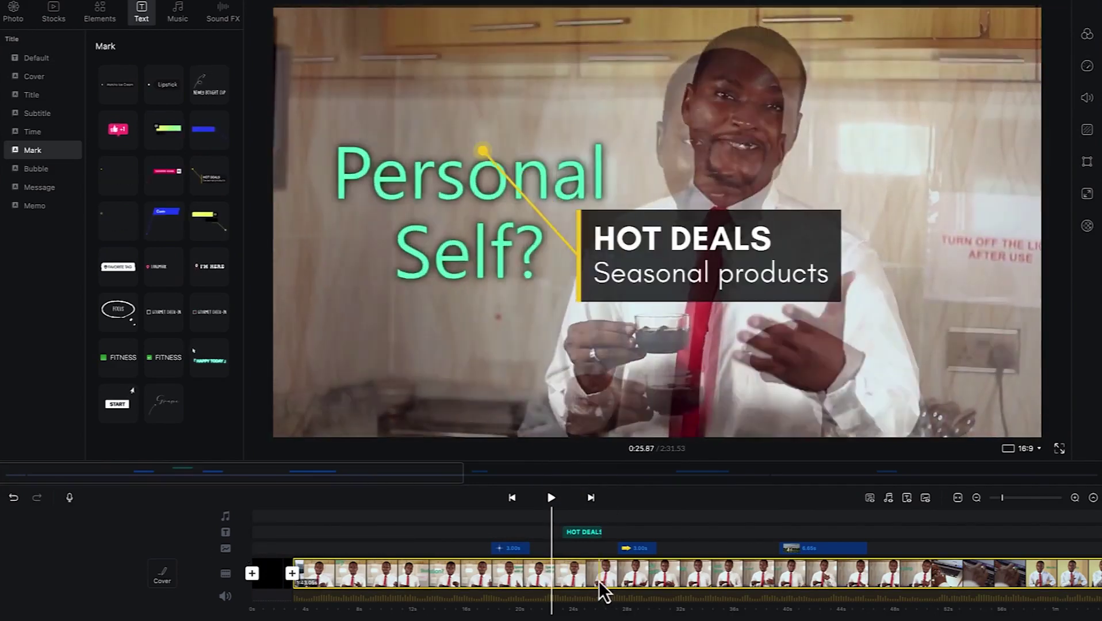
{"action": "left_click", "coordinate": [570, 579]}
{"action": "left_click_drag", "start_coordinate": [570, 579], "coordinate": [560, 579]}
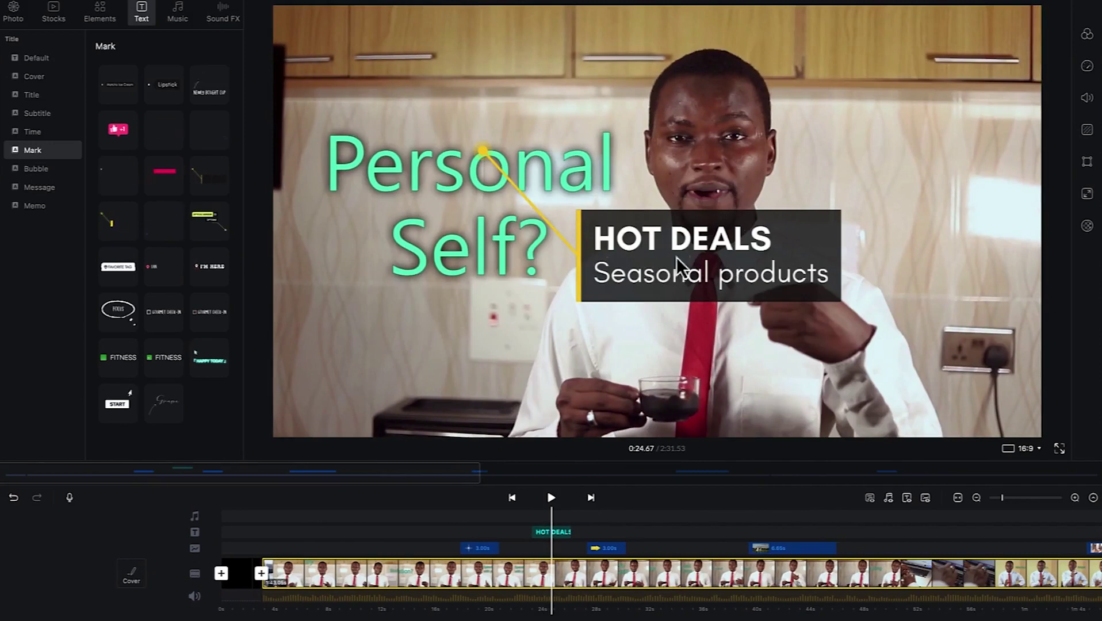
Resize the HOT DEALS callout to a small box and position it over the coffee cup
{"action": "left_click", "coordinate": [553, 532]}
{"action": "left_click_drag", "start_coordinate": [679, 242], "coordinate": [791, 197]}
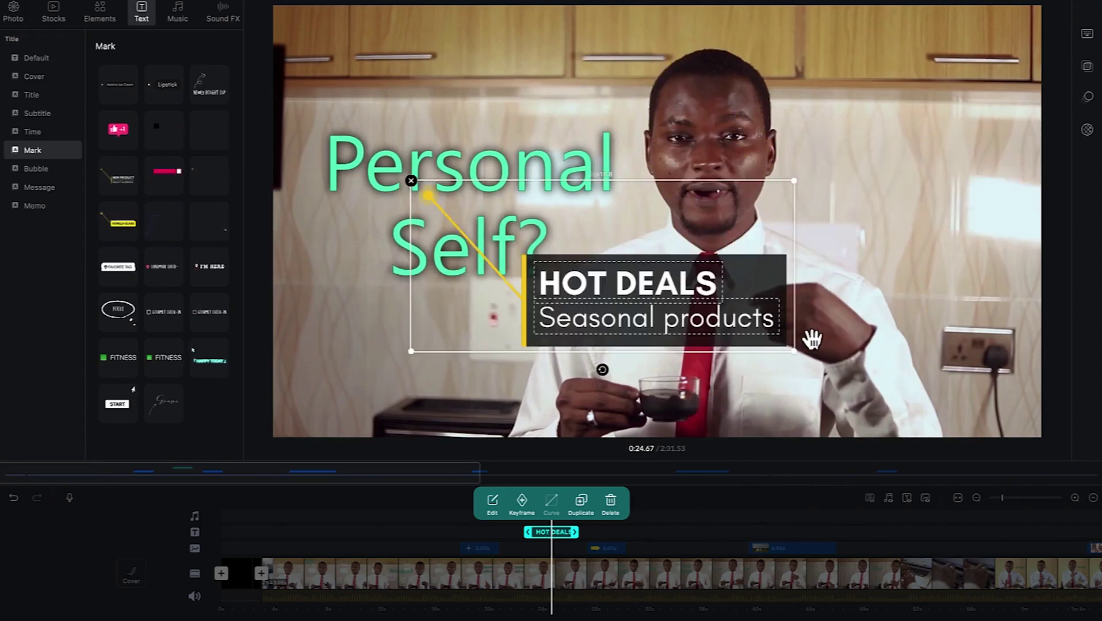
{"action": "left_click_drag", "start_coordinate": [799, 349], "coordinate": [595, 265]}
{"action": "left_click_drag", "start_coordinate": [524, 243], "coordinate": [754, 430]}
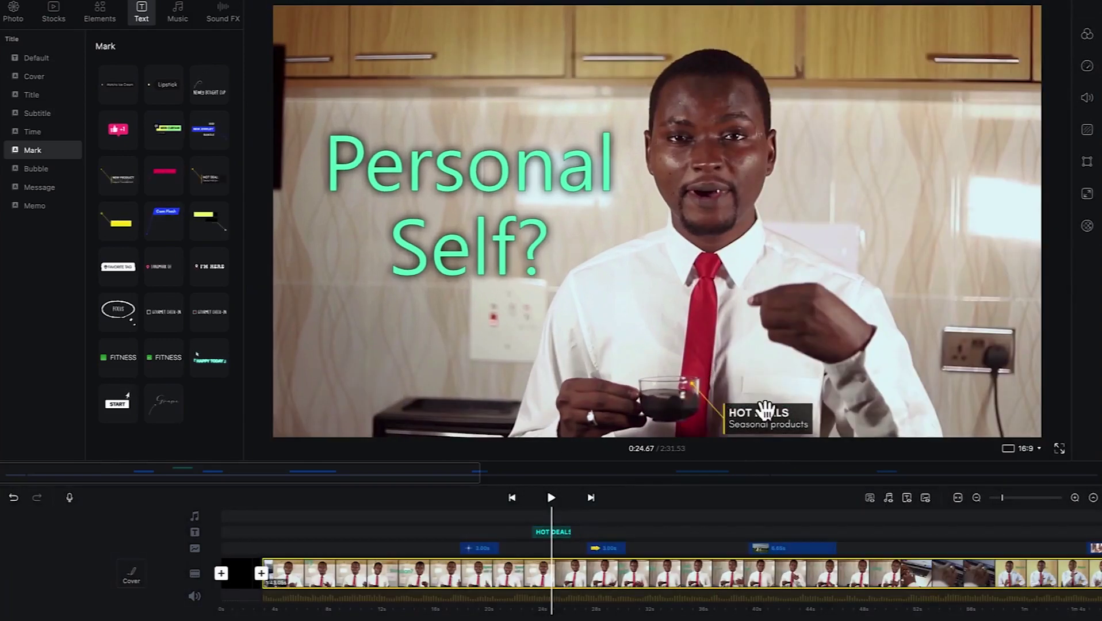
{"action": "left_click", "coordinate": [769, 415]}
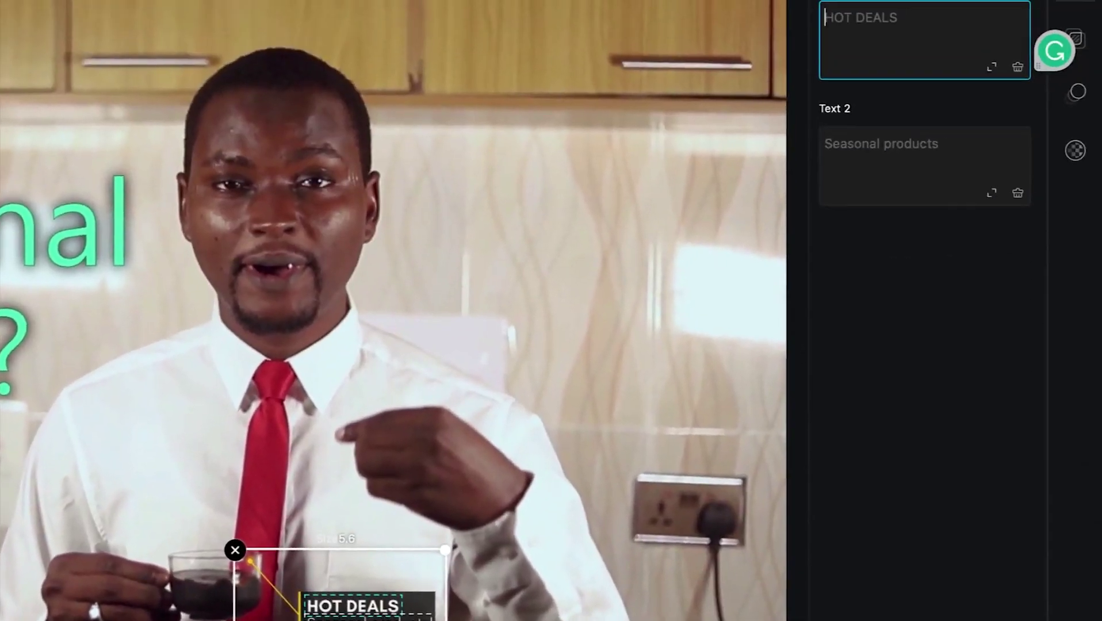
Change the callout lines to 'This is my coffee' and 'Golden coffee, newly supplied'
{"action": "type", "text": "This is my coffee"}
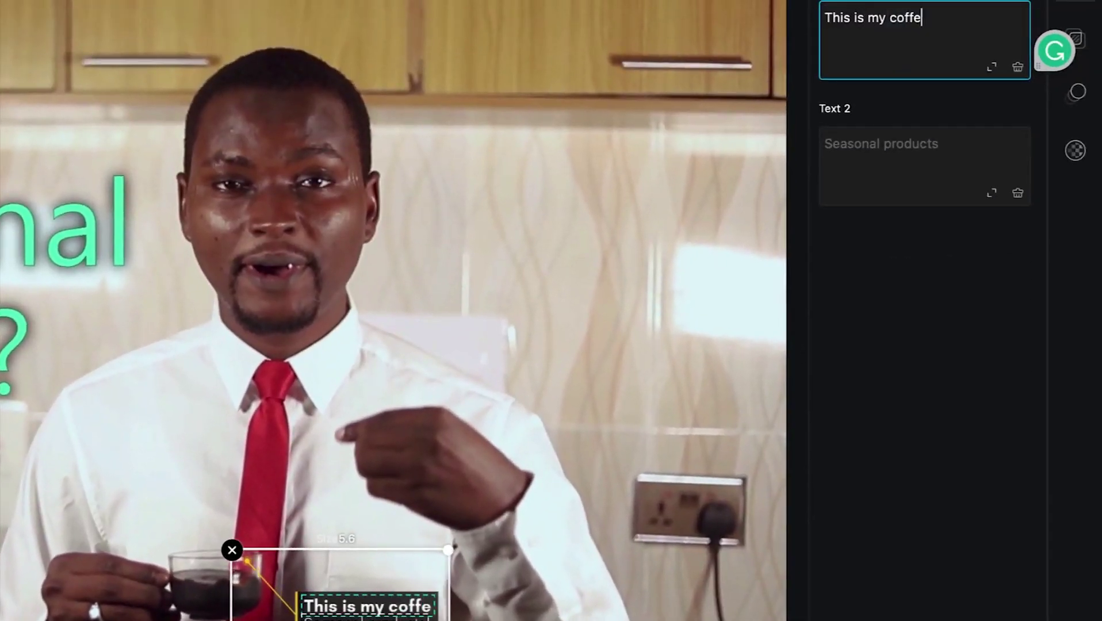
{"action": "left_click", "coordinate": [926, 151]}
{"action": "type", "text": "gol"}
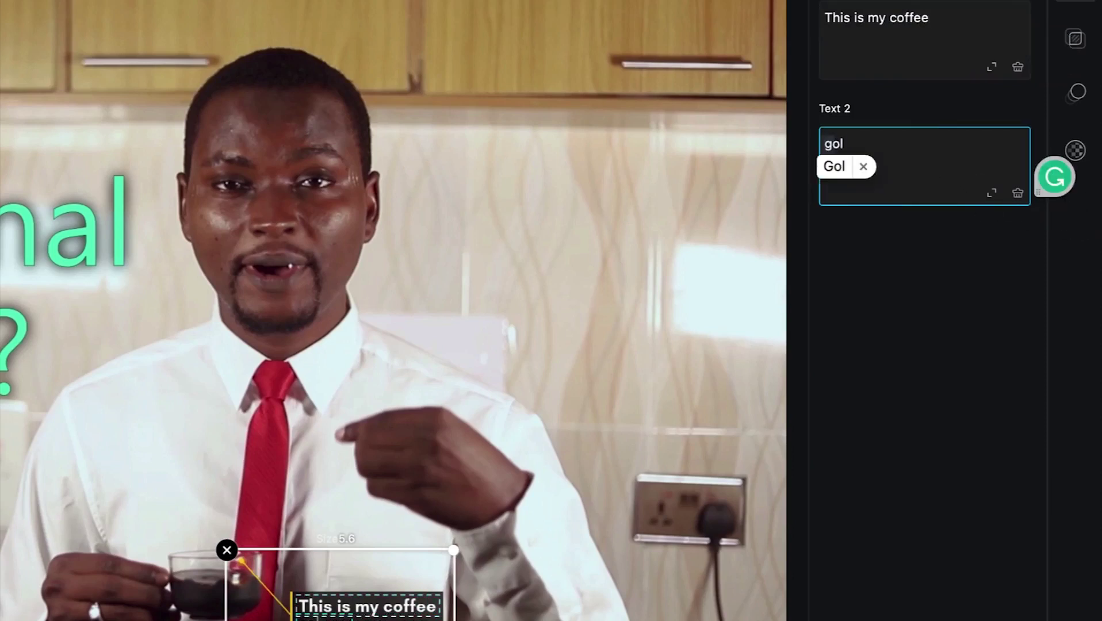
{"action": "type", "text": "den coffee, newly "}
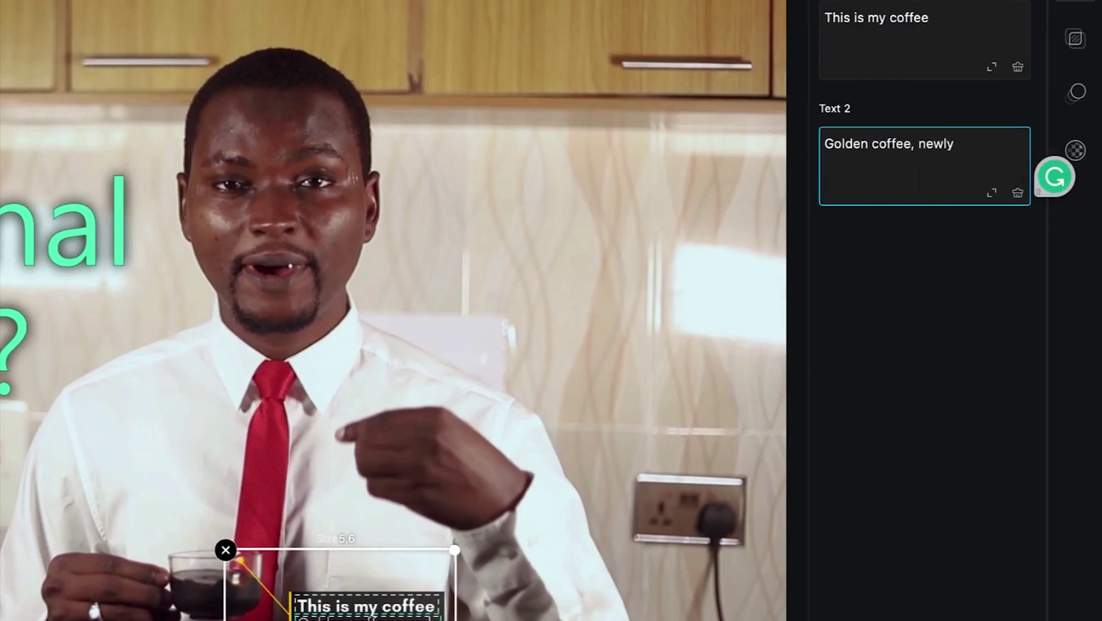
{"action": "type", "text": "supplied"}
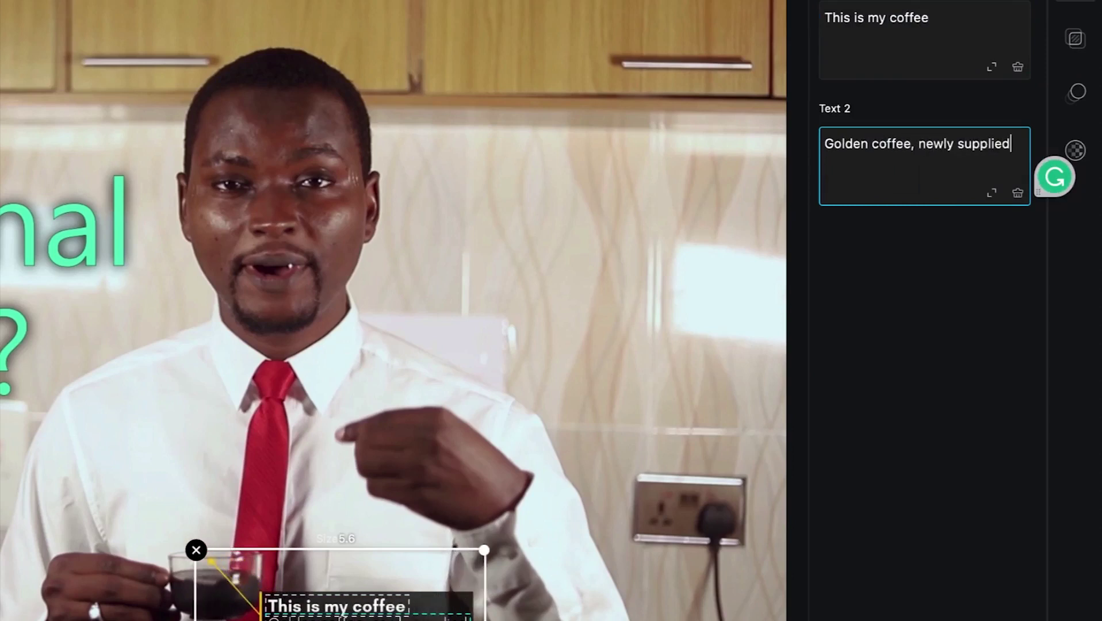
{"action": "left_click", "coordinate": [509, 584]}
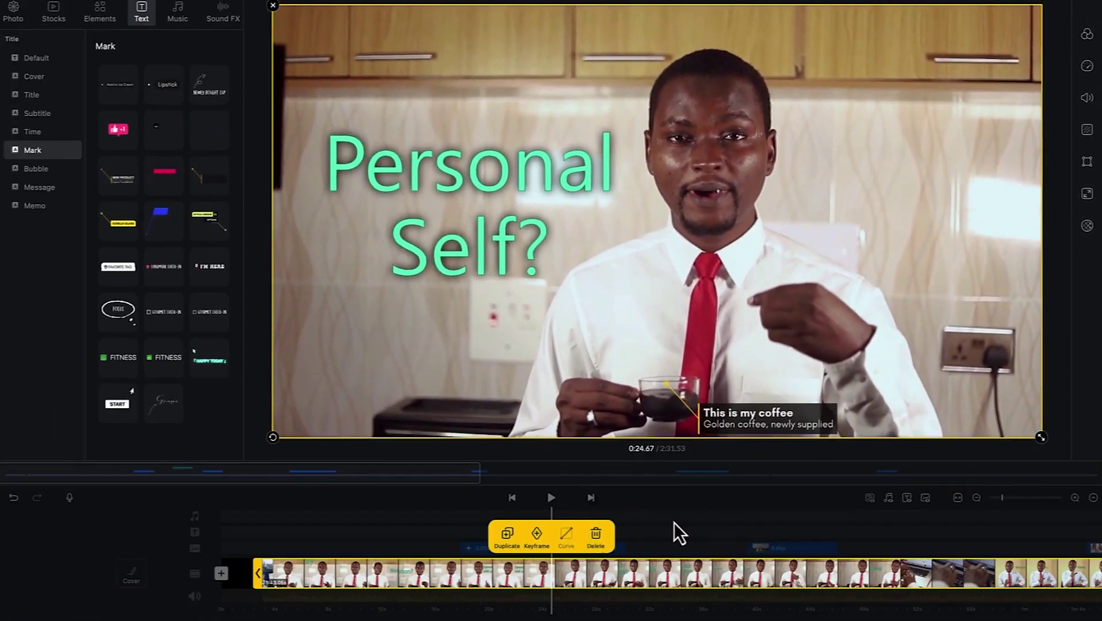
Play back the coffee callout to review it, then switch to the Bubble text templates
{"action": "left_click", "coordinate": [673, 522]}
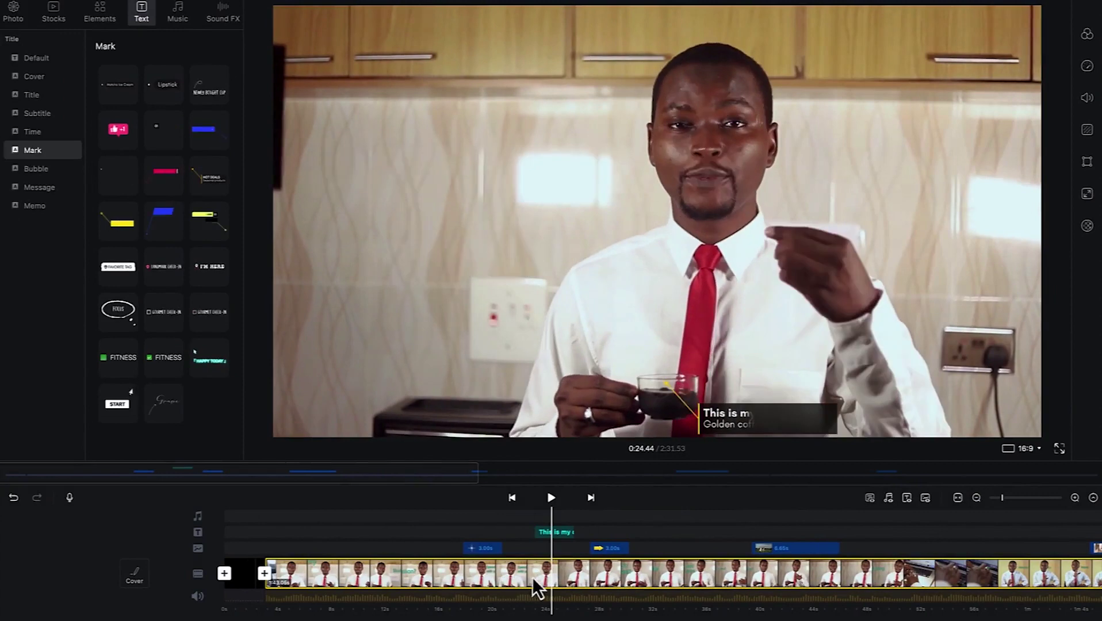
{"action": "scroll", "coordinate": [575, 582], "scroll_direction": "left", "scroll_amount": 3}
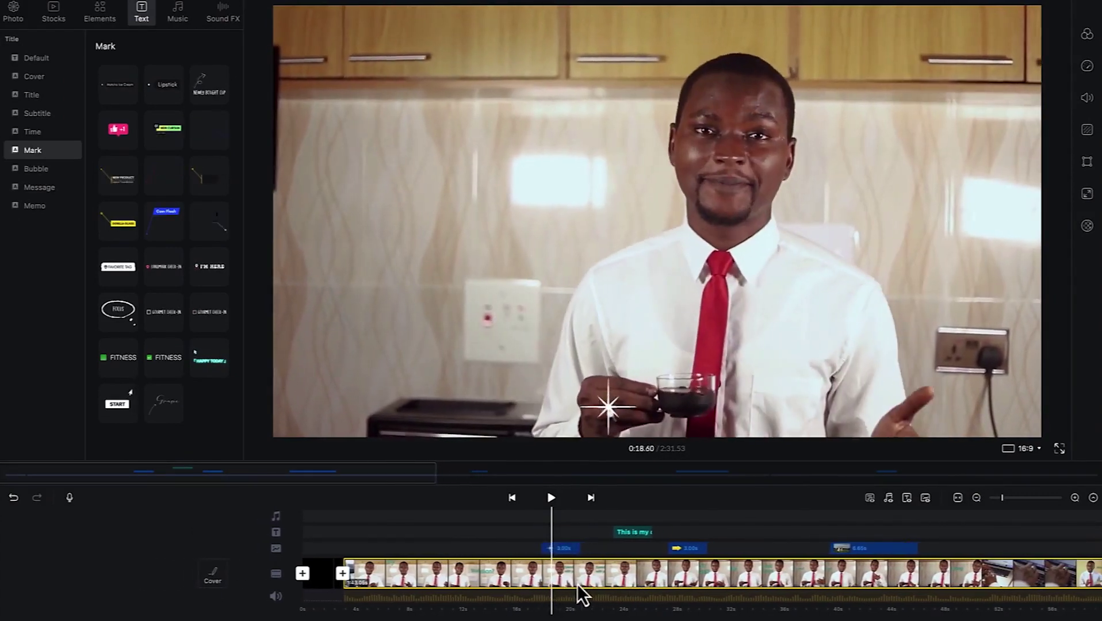
{"action": "scroll", "coordinate": [546, 578], "scroll_direction": "right", "scroll_amount": 3}
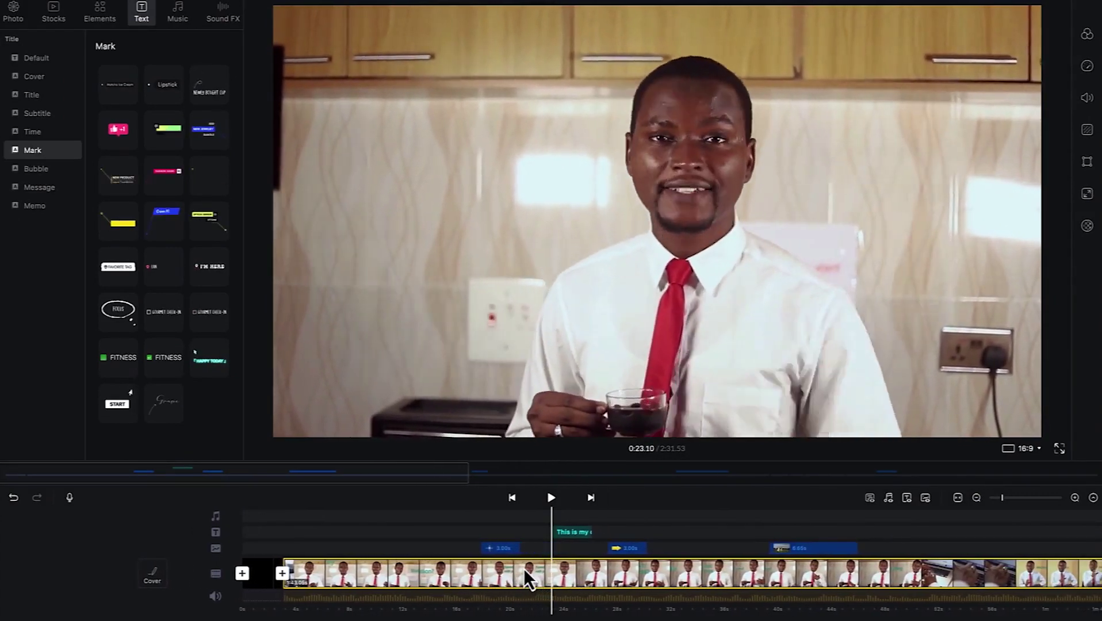
{"action": "scroll", "coordinate": [512, 561], "scroll_direction": "right", "scroll_amount": 2}
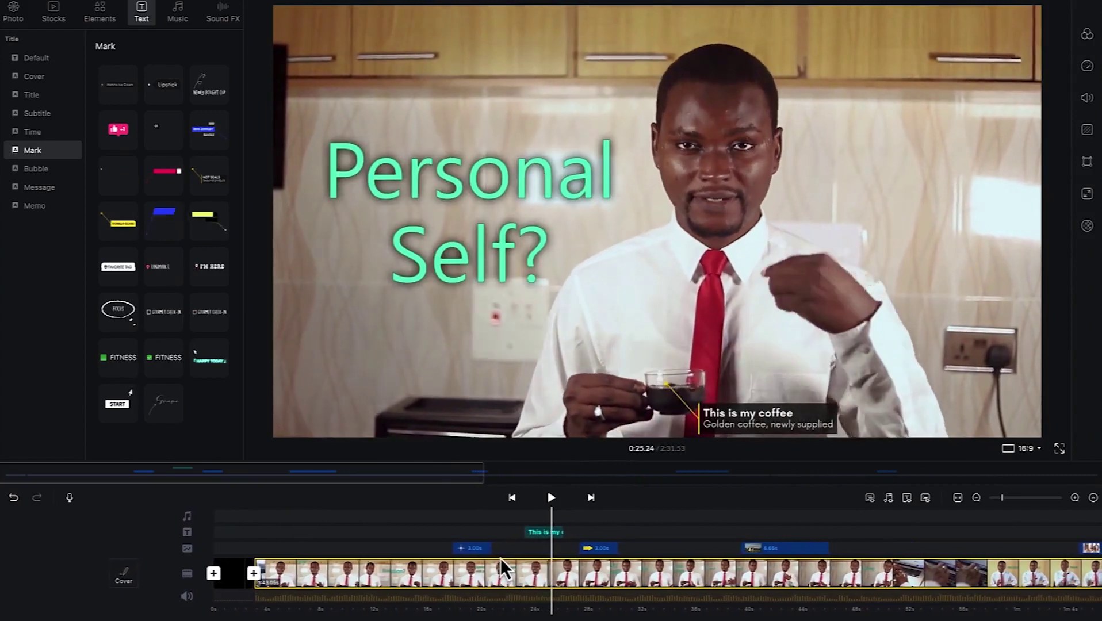
{"action": "scroll", "coordinate": [518, 565], "scroll_direction": "left", "scroll_amount": 2}
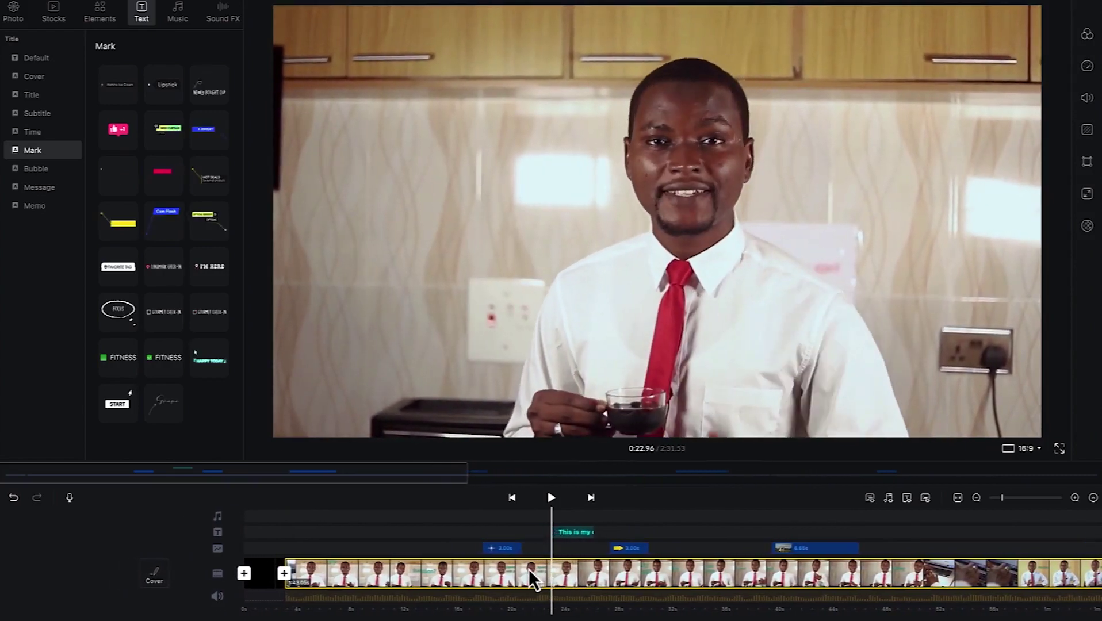
{"action": "key", "text": "space"}
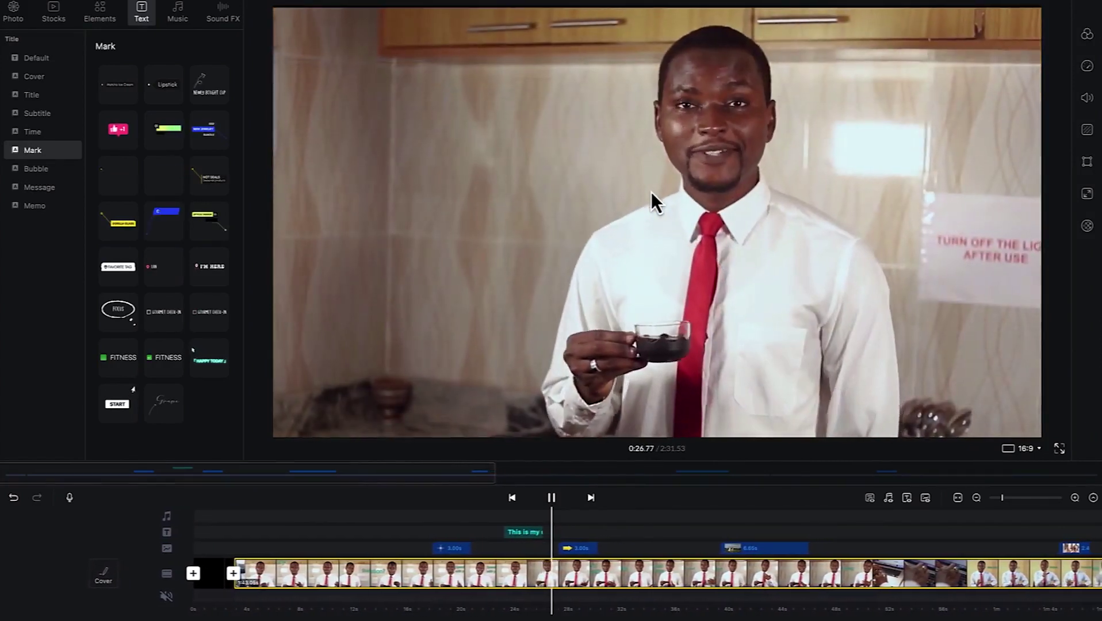
{"action": "key", "text": "space"}
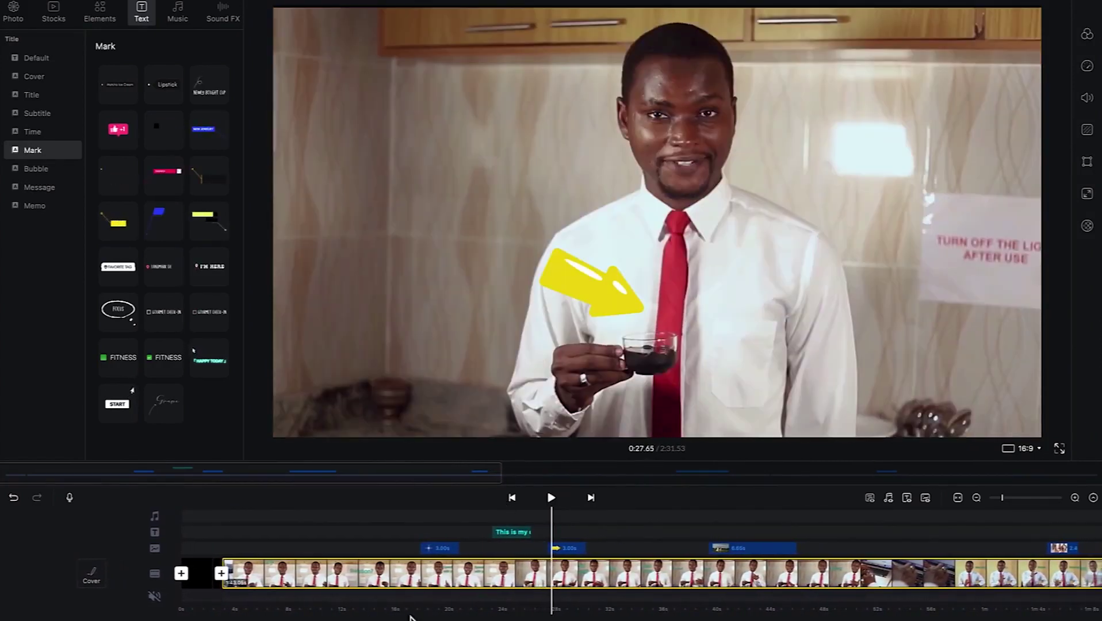
{"action": "left_click", "coordinate": [33, 170]}
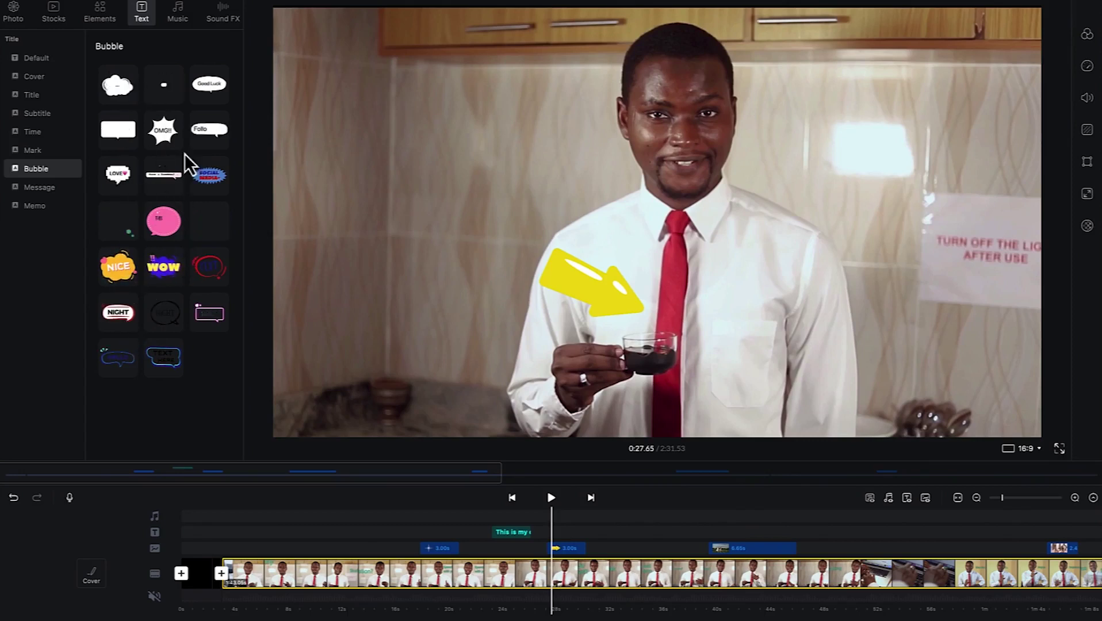
Show the Memo text templates and scrub the timeline back to about 0:09
{"action": "left_click", "coordinate": [54, 187]}
{"action": "left_click", "coordinate": [49, 207]}
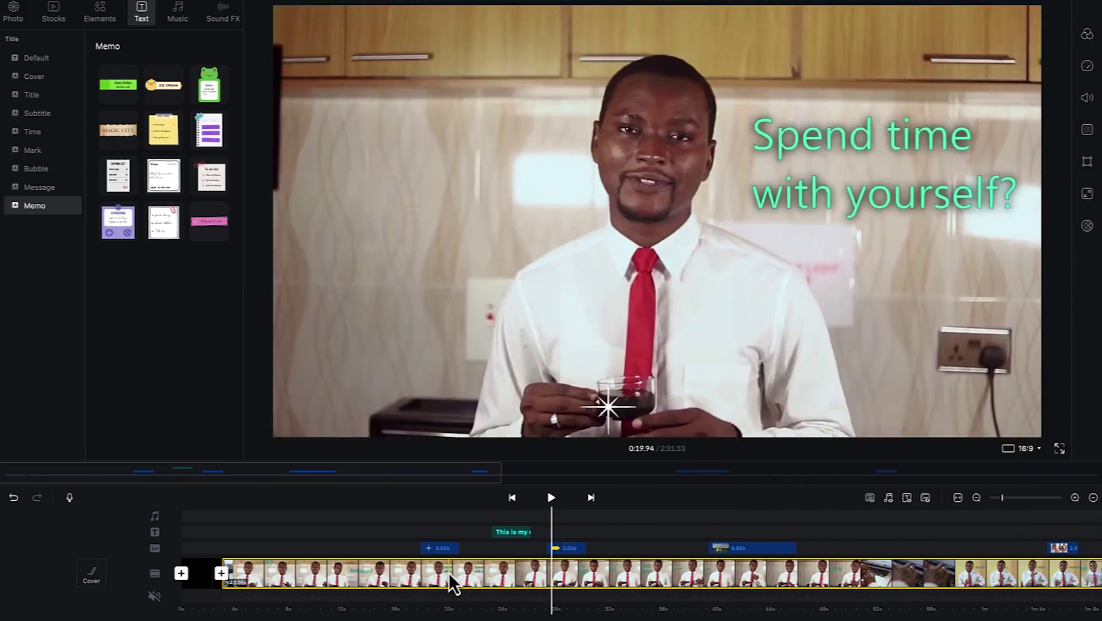
{"action": "left_click_drag", "start_coordinate": [465, 574], "coordinate": [697, 593]}
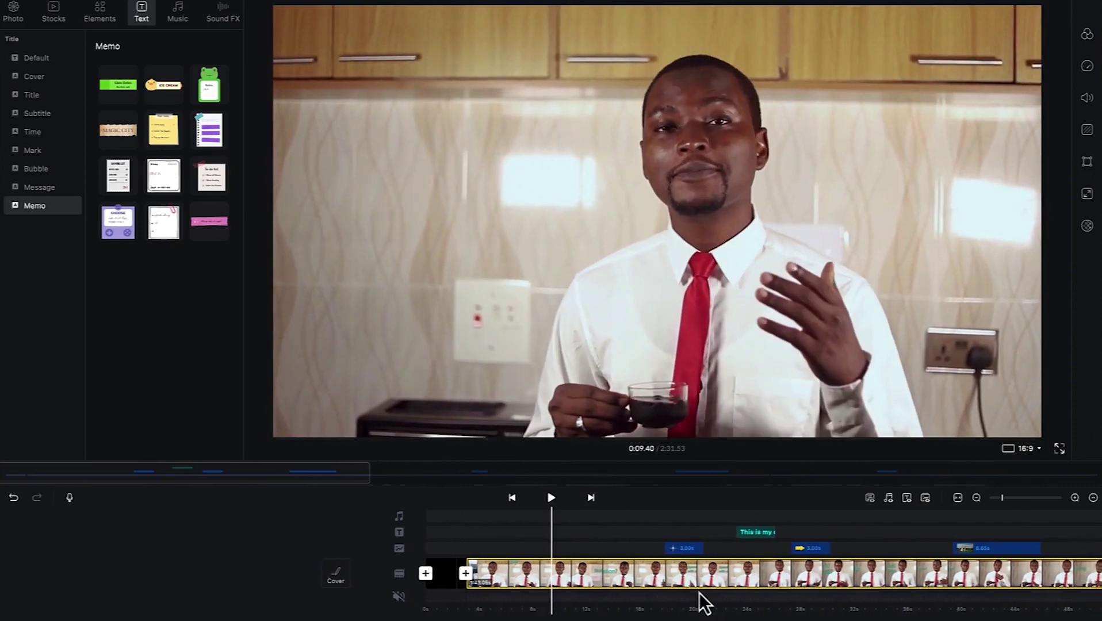
Add the #VLOG / CHAPTER-01 / SEPTEMBER-05-11 title and move it to the lower-left corner
{"action": "left_click", "coordinate": [45, 92]}
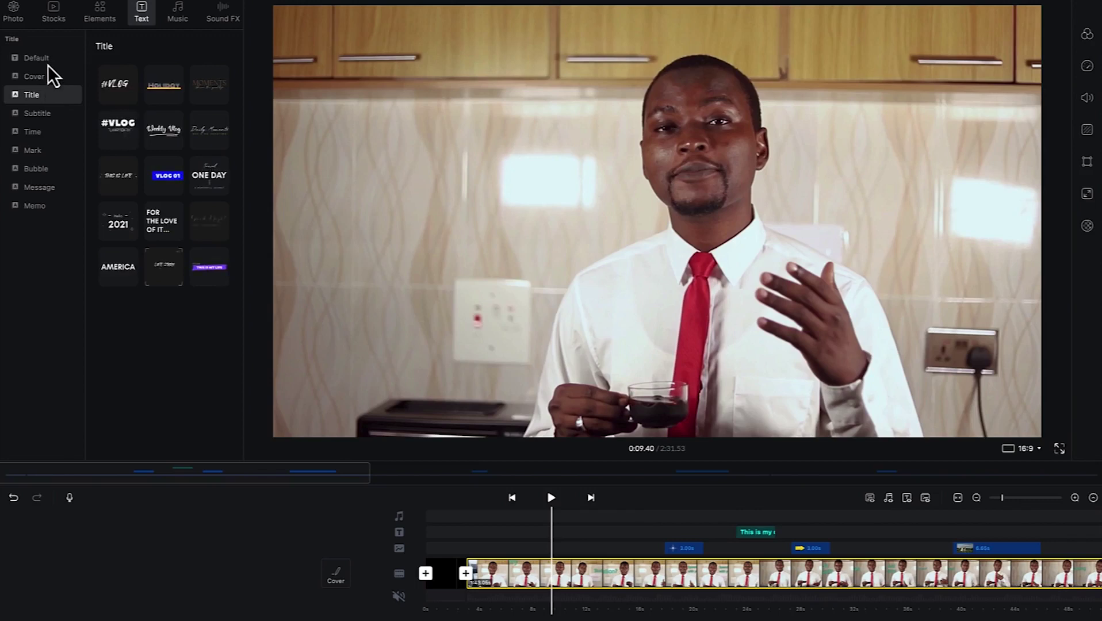
{"action": "left_click", "coordinate": [110, 134]}
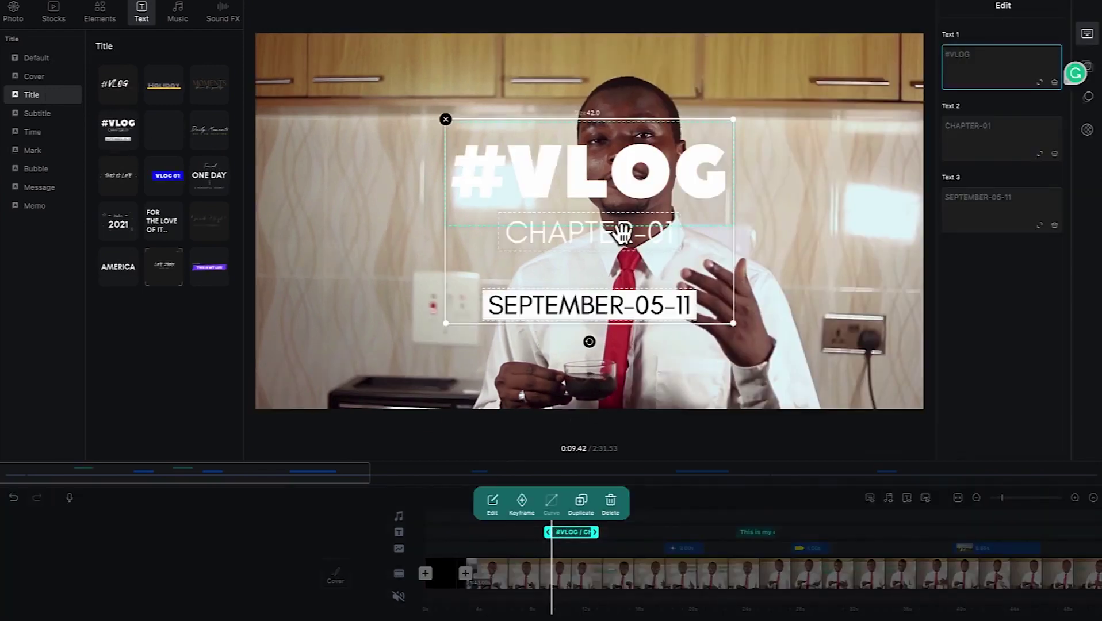
{"action": "left_click_drag", "start_coordinate": [621, 233], "coordinate": [492, 268]}
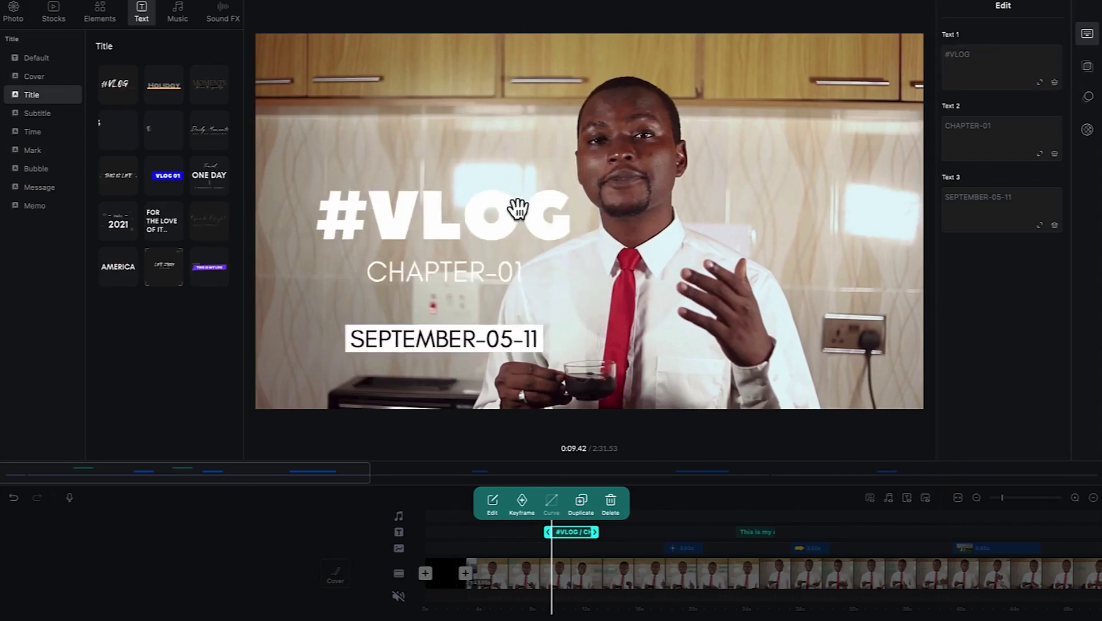
{"action": "left_click_drag", "start_coordinate": [402, 294], "coordinate": [391, 311]}
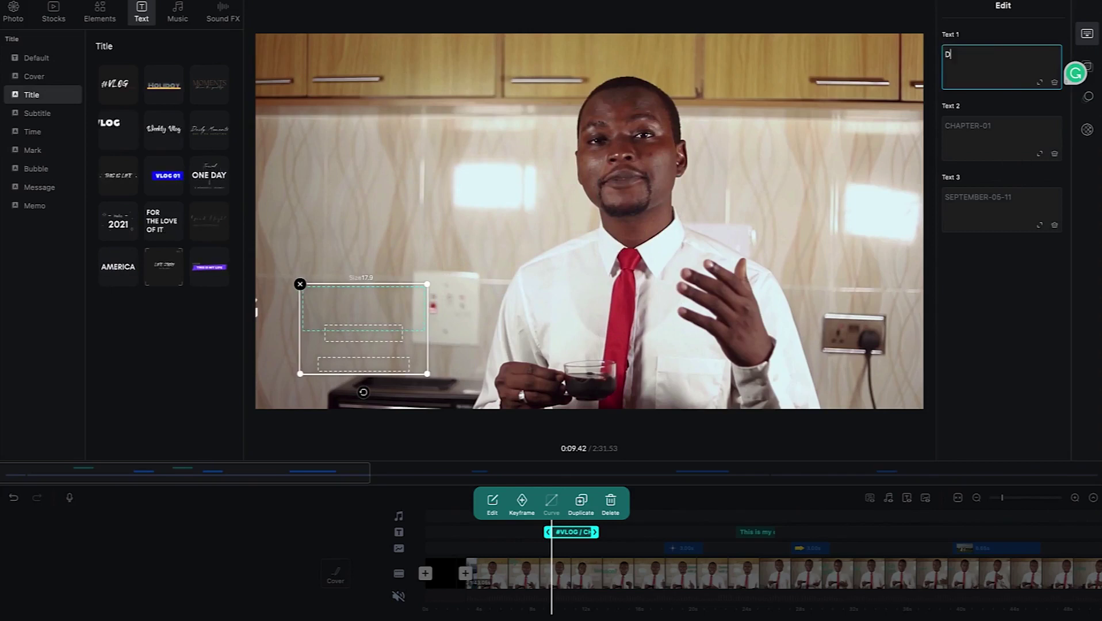
Retype the title's first line with the presenter's name and the second as 'Presentation coach'
{"action": "type", "text": "Dr. Rasheed"}
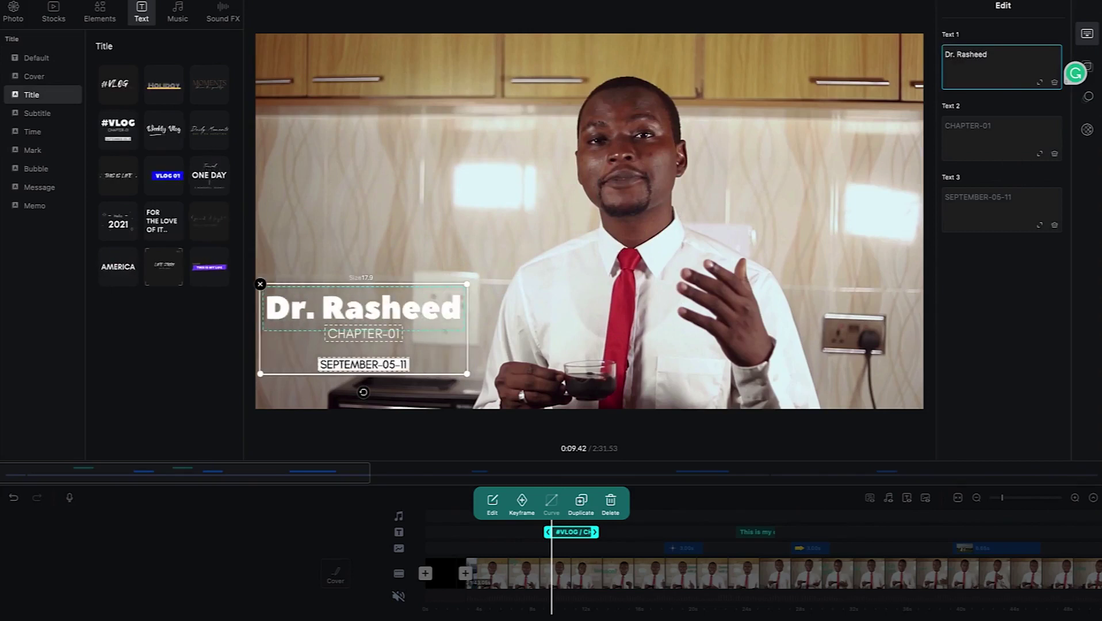
{"action": "left_click", "coordinate": [990, 127]}
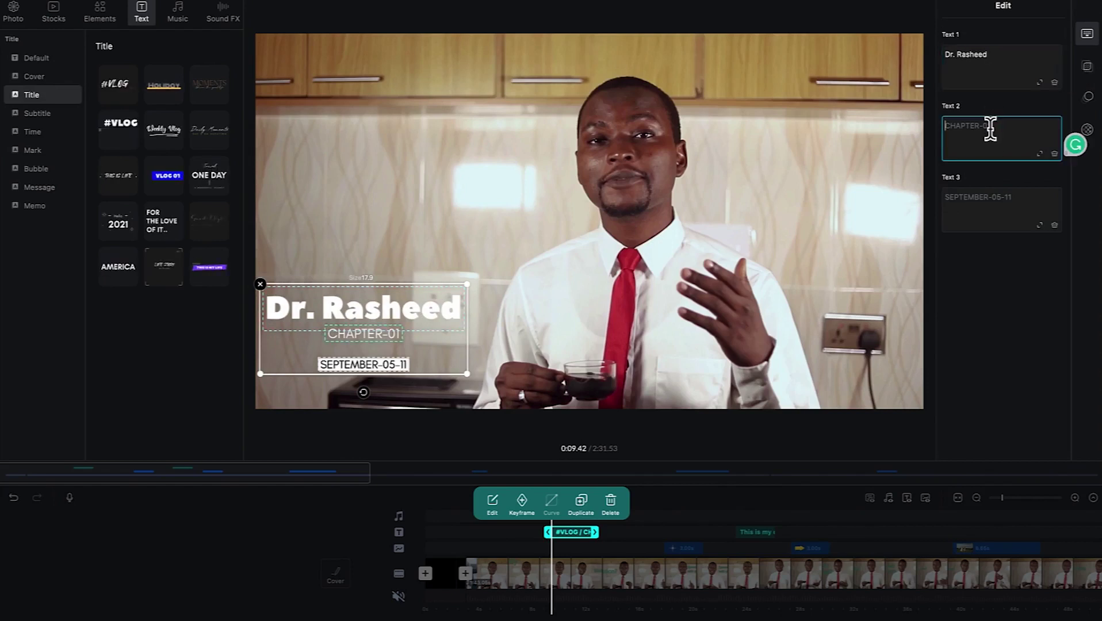
{"action": "type", "text": "Presentation ncoac"}
{"action": "key", "text": "BackSpace"}
{"action": "key", "text": "BackSpace"}
{"action": "key", "text": "BackSpace"}
{"action": "key", "text": "BackSpace"}
{"action": "key", "text": "BackSpace"}
{"action": "key", "text": "BackSpace"}
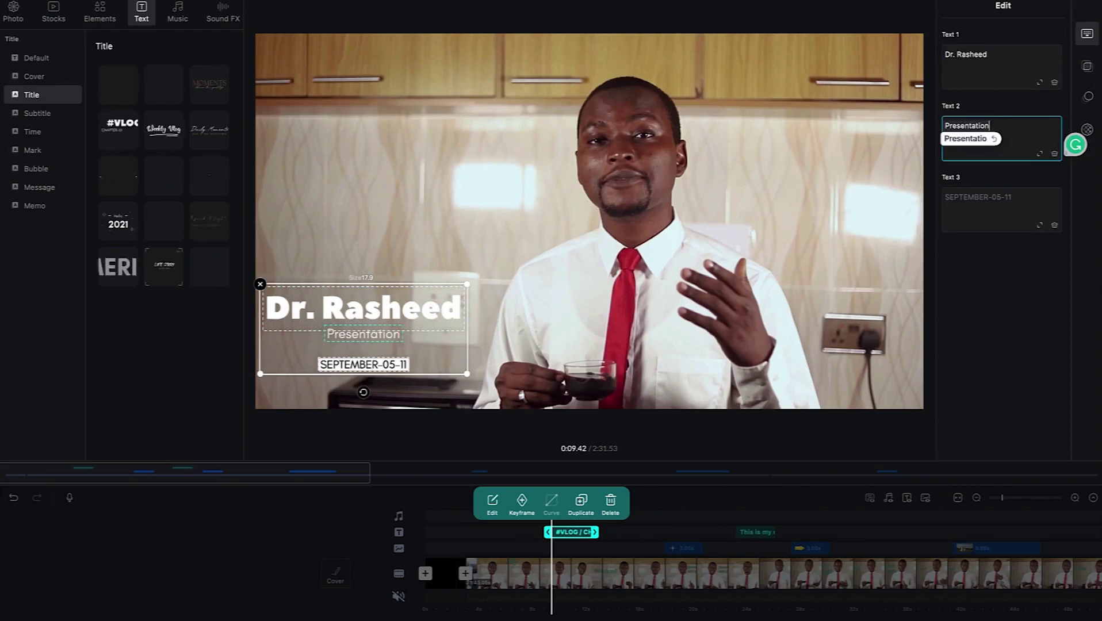
{"action": "type", "text": "coa"}
{"action": "key", "text": "BackSpace"}
{"action": "key", "text": "BackSpace"}
{"action": "key", "text": "BackSpace"}
{"action": "type", "text": "coach"}
Set the title's third line to 'January 2023' and deselect the title
{"action": "left_click", "coordinate": [979, 204]}
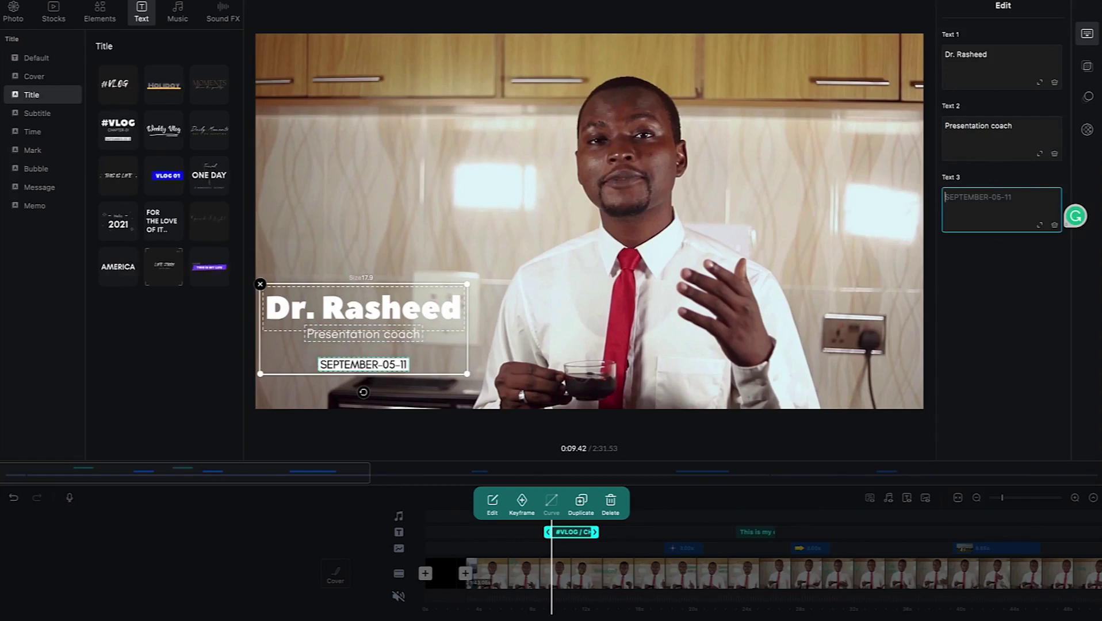
{"action": "type", "text": "January 2023"}
{"action": "left_click", "coordinate": [1000, 63]}
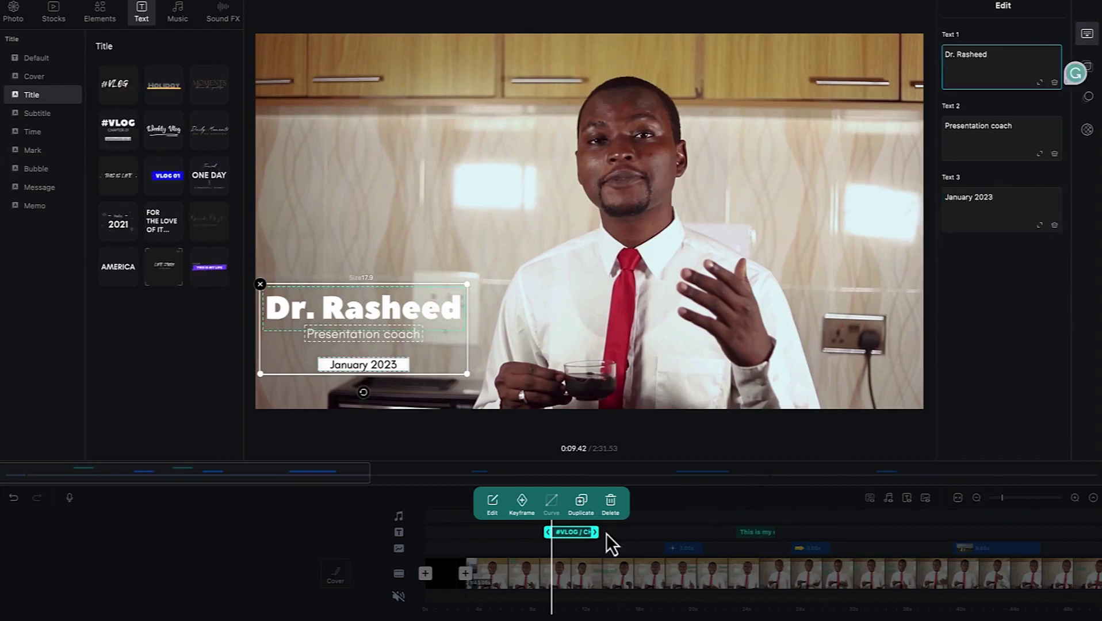
{"action": "left_click", "coordinate": [622, 540]}
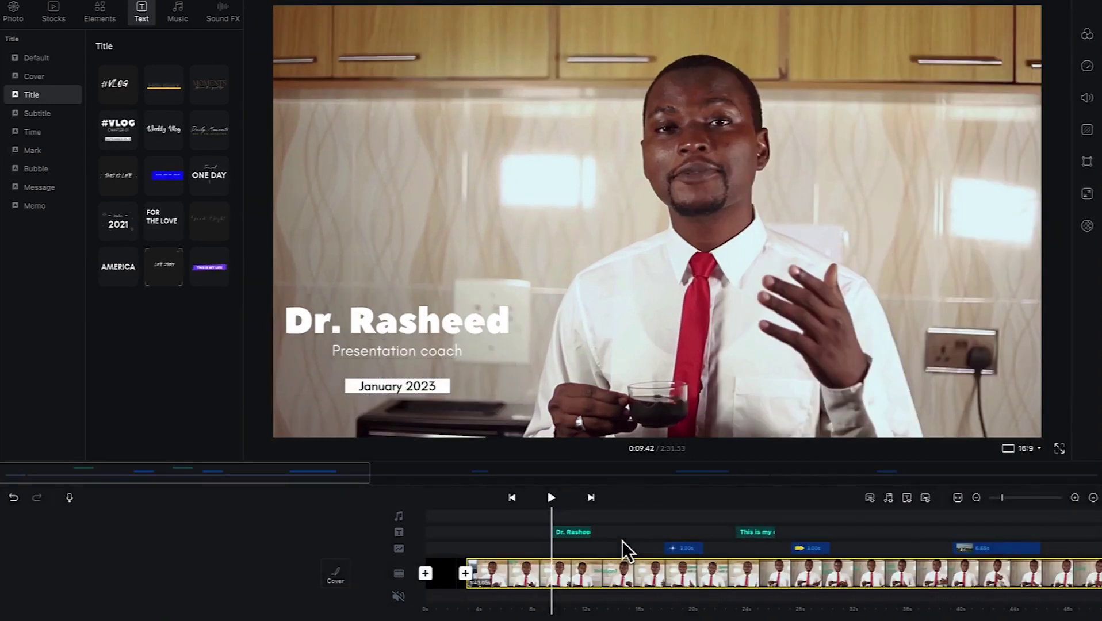
Scrub back before the lower-left title and play past 0:11 to watch it animate in
{"action": "left_click", "coordinate": [434, 332]}
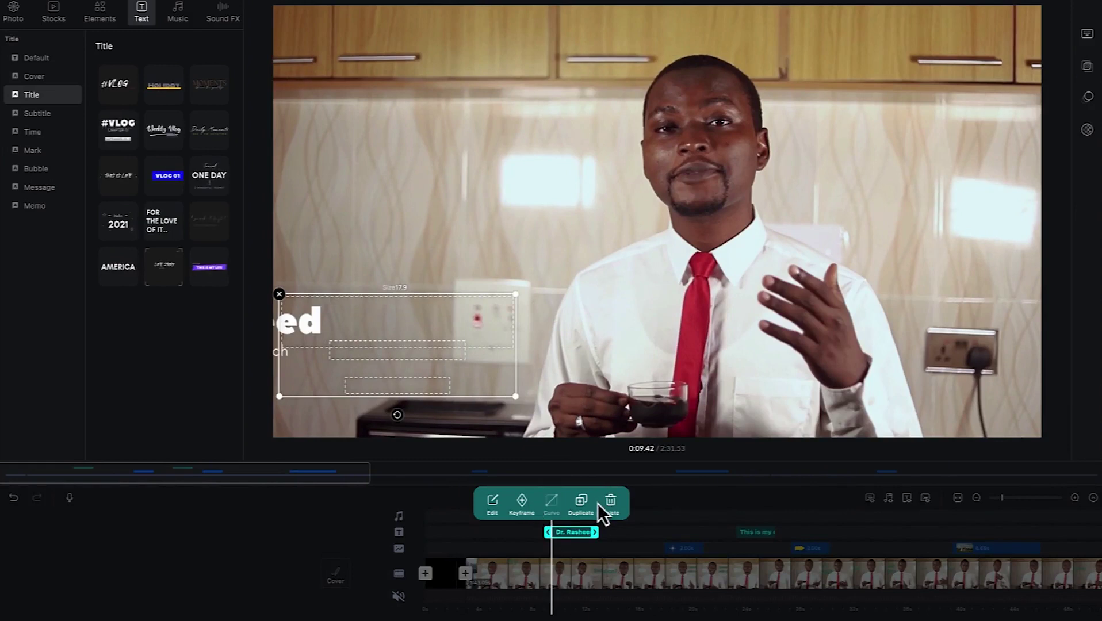
{"action": "left_click", "coordinate": [585, 529]}
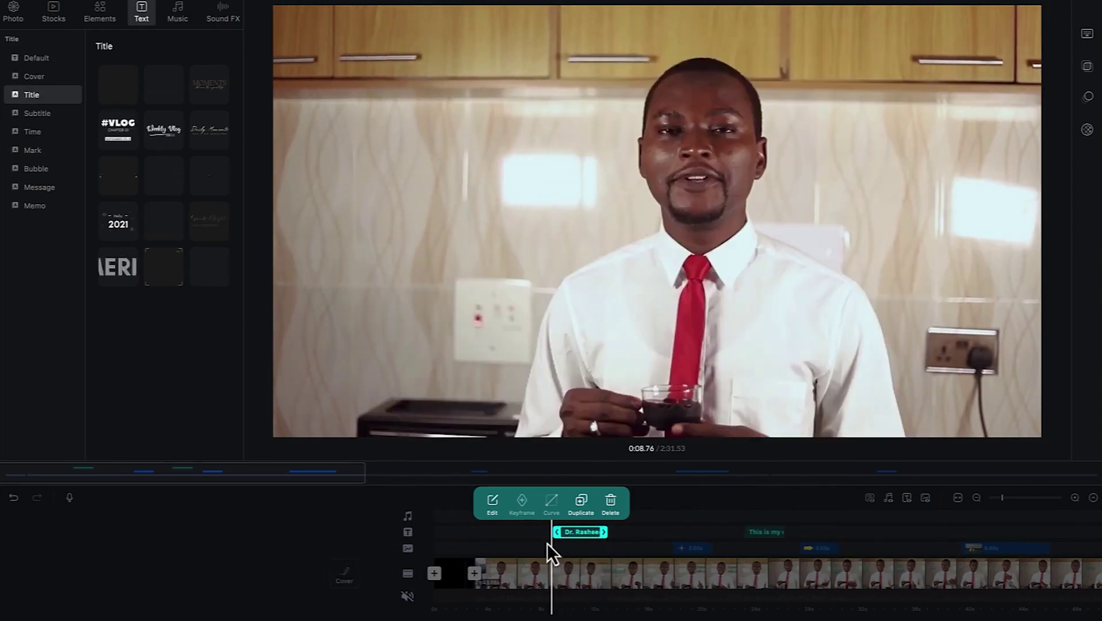
{"action": "left_click_drag", "start_coordinate": [538, 571], "coordinate": [553, 575]}
{"action": "left_click", "coordinate": [554, 575]}
{"action": "key", "text": "space"}
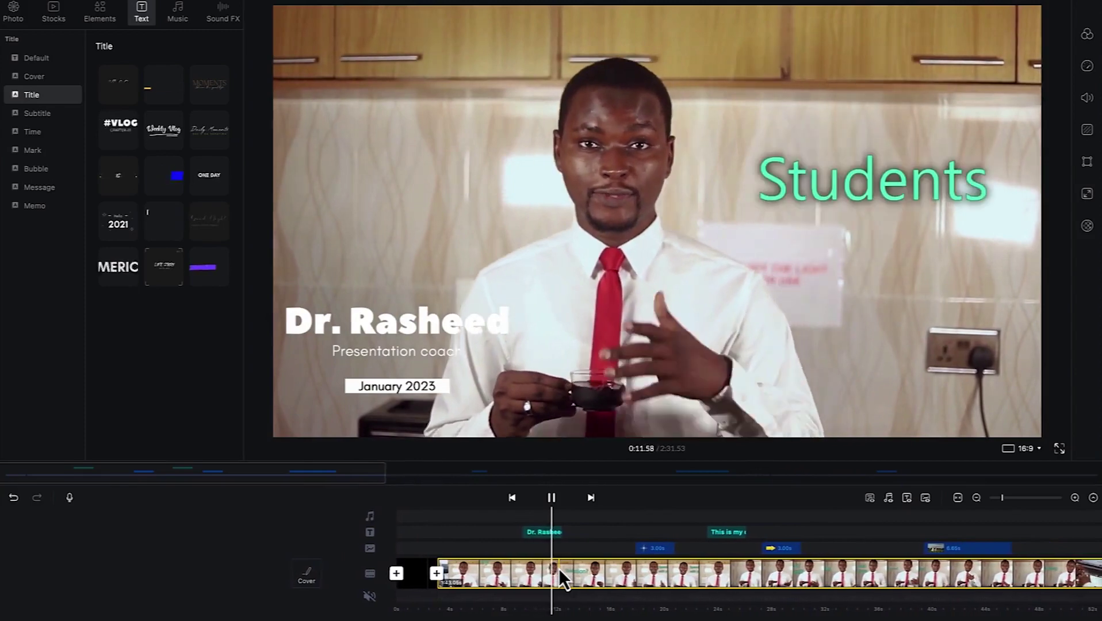
Pause playback and step back to the frame where the Dr. Rasheed title appears
{"action": "key", "text": "space"}
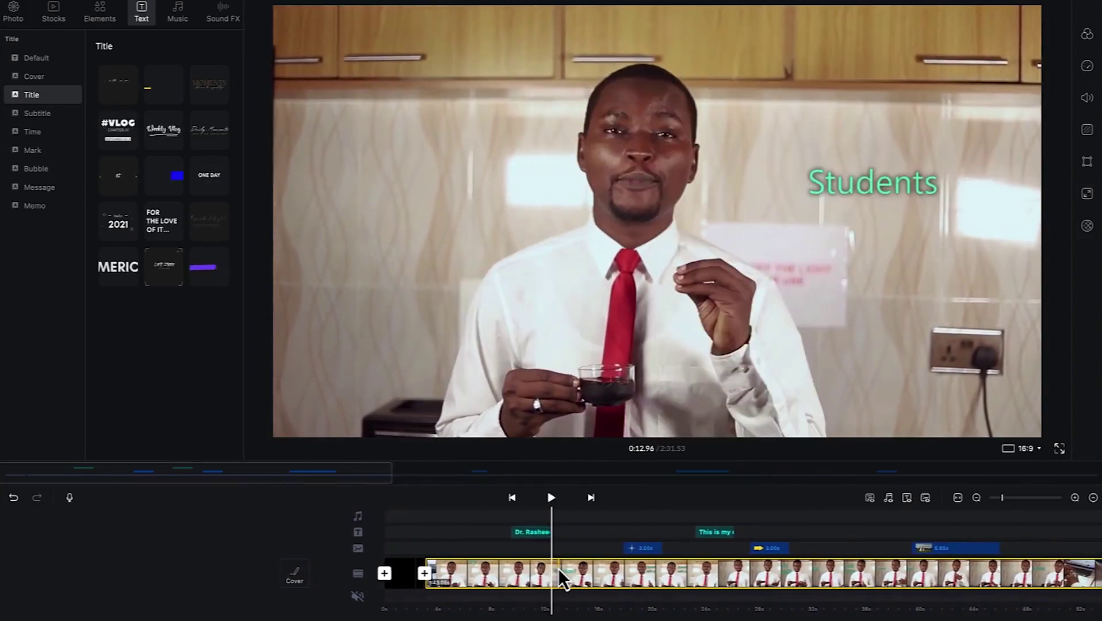
{"action": "key", "text": "Left"}
{"action": "key", "text": "Left"}
{"action": "key", "text": "Left"}
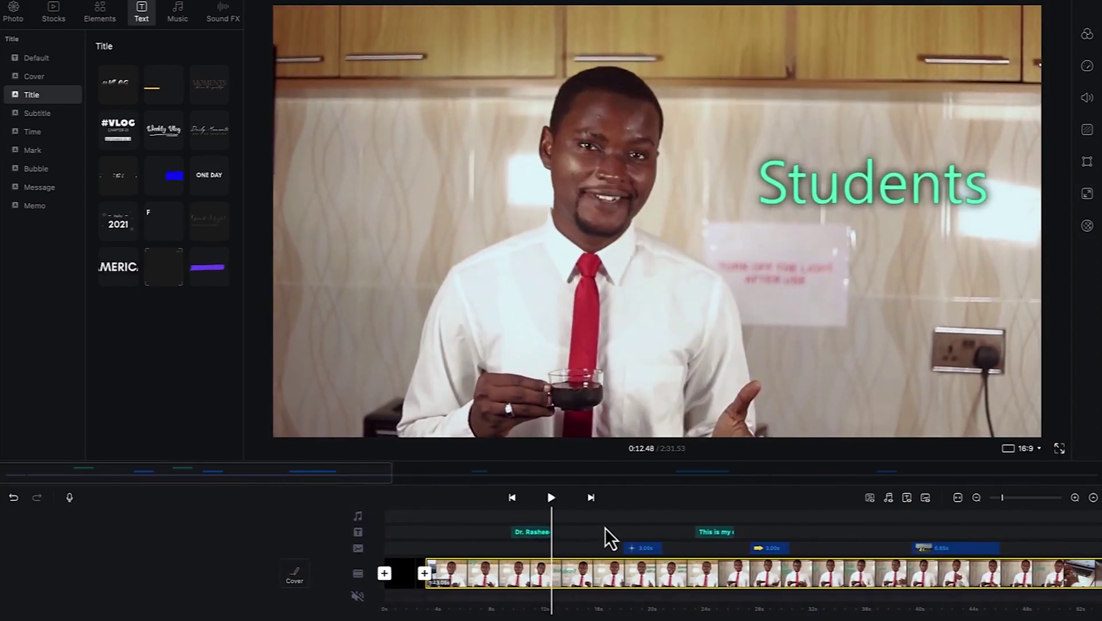
{"action": "key", "text": "Left"}
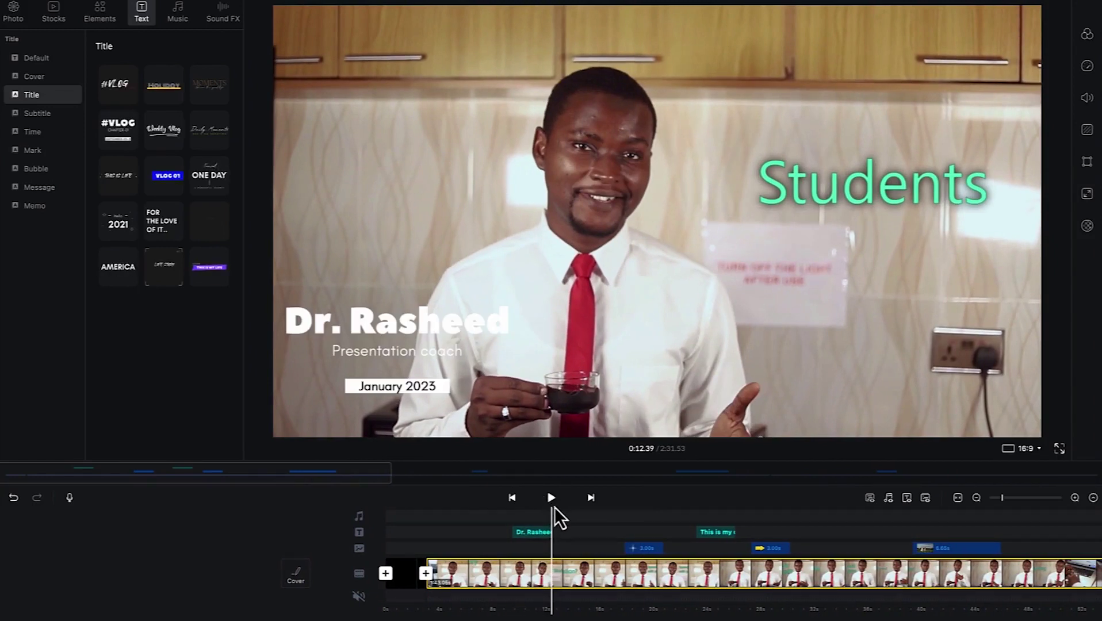
Drag the Dr. Rasheed title clip left so it shows by 0:09.38
{"action": "left_click", "coordinate": [546, 530]}
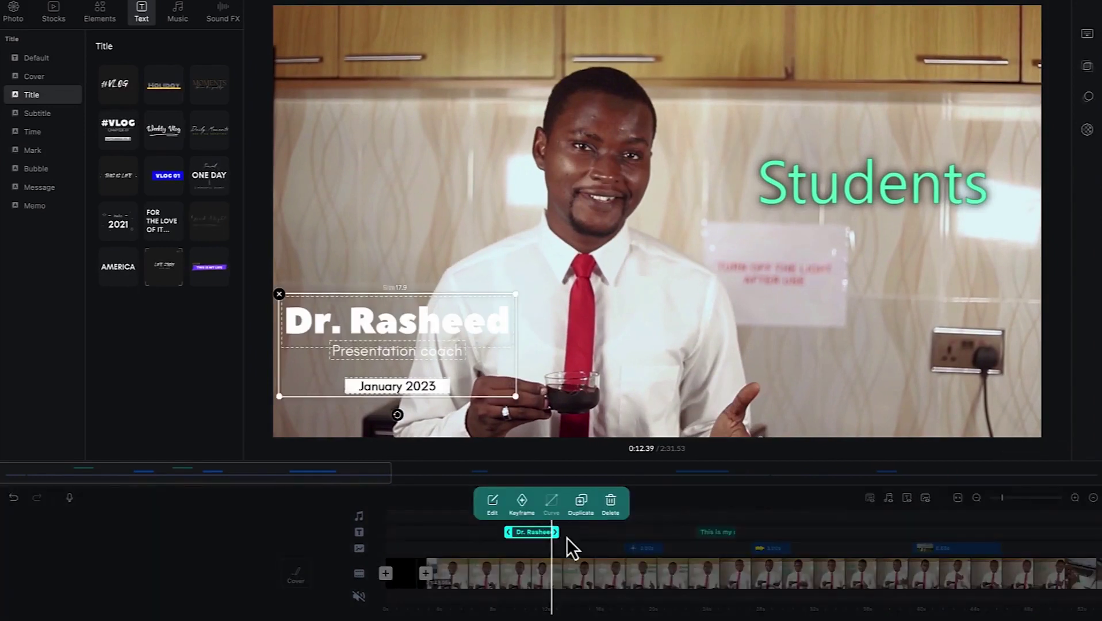
{"action": "left_click", "coordinate": [570, 540]}
{"action": "left_click", "coordinate": [546, 532]}
{"action": "scroll", "coordinate": [556, 533], "scroll_direction": "up", "scroll_amount": 2}
{"action": "scroll", "coordinate": [537, 535], "scroll_direction": "down", "scroll_amount": 2}
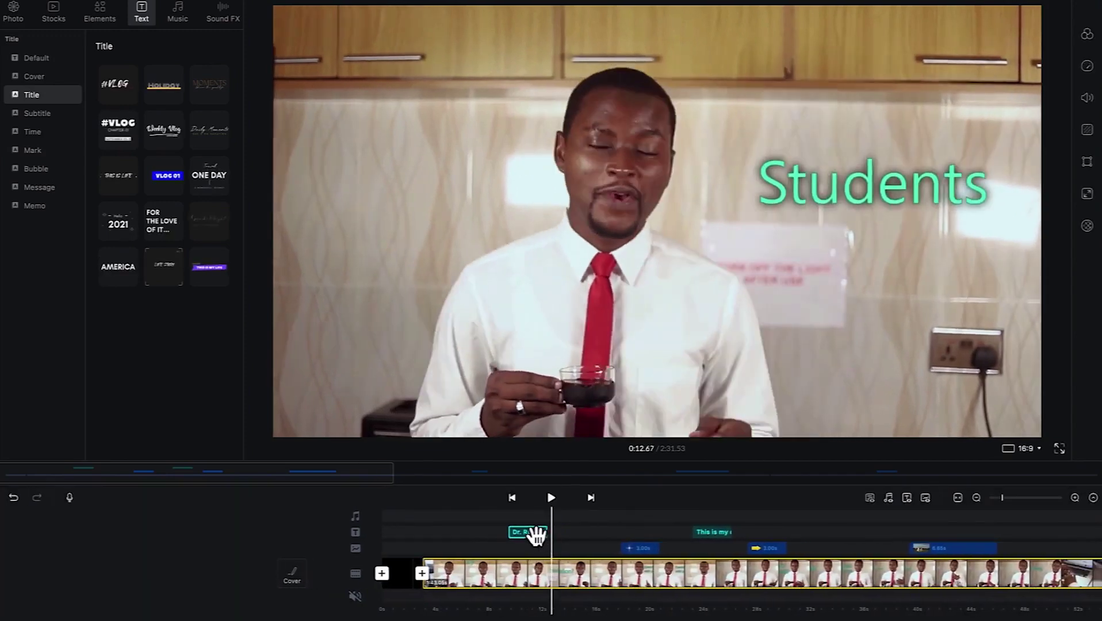
{"action": "scroll", "coordinate": [538, 535], "scroll_direction": "down", "scroll_amount": 3}
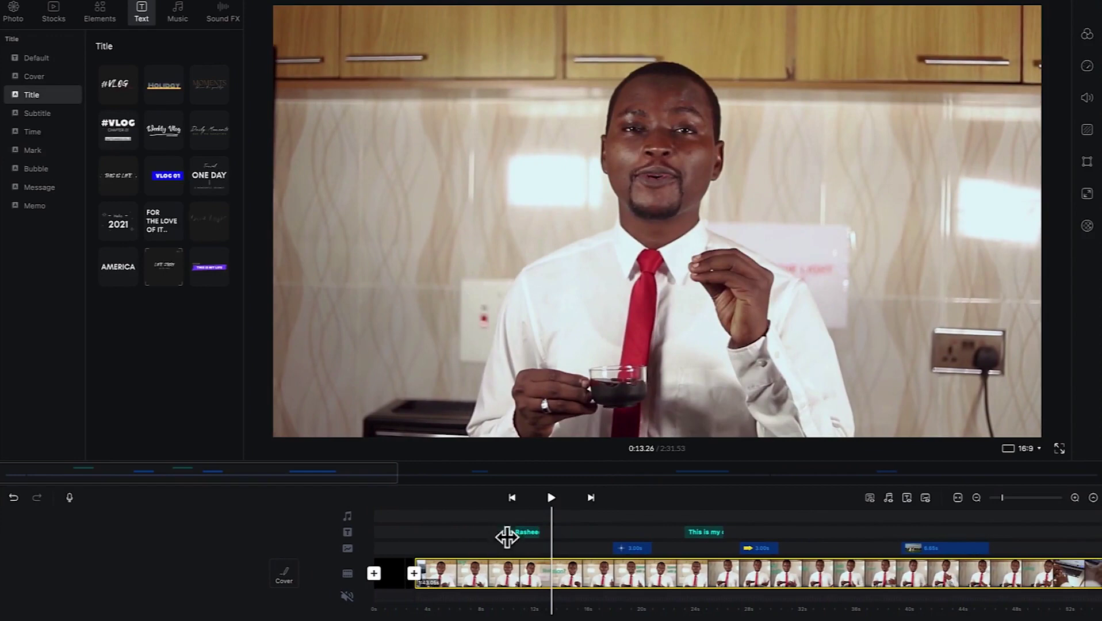
{"action": "left_click", "coordinate": [523, 533]}
{"action": "mouse_move", "coordinate": [525, 532]}
{"action": "left_mouse_down"}
{"action": "mouse_move", "coordinate": [487, 543]}
{"action": "mouse_move", "coordinate": [509, 538]}
{"action": "left_mouse_up"}
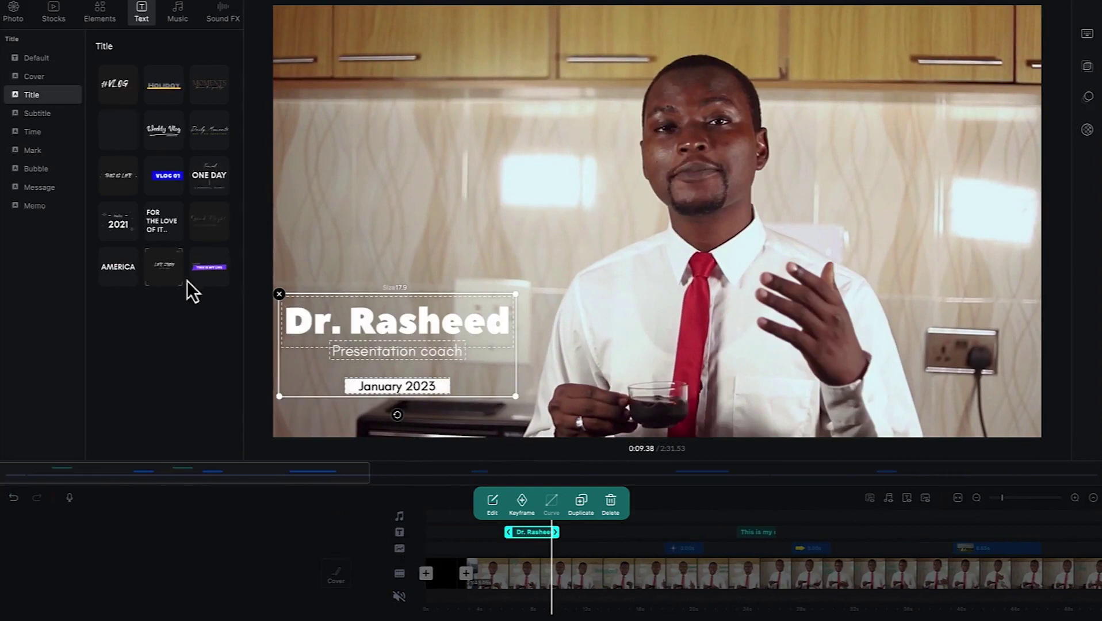
Switch from the Cover text category to Default, showing templates like Standard, VIDEO TITLE, MASK and FRAME
{"action": "left_click", "coordinate": [54, 79]}
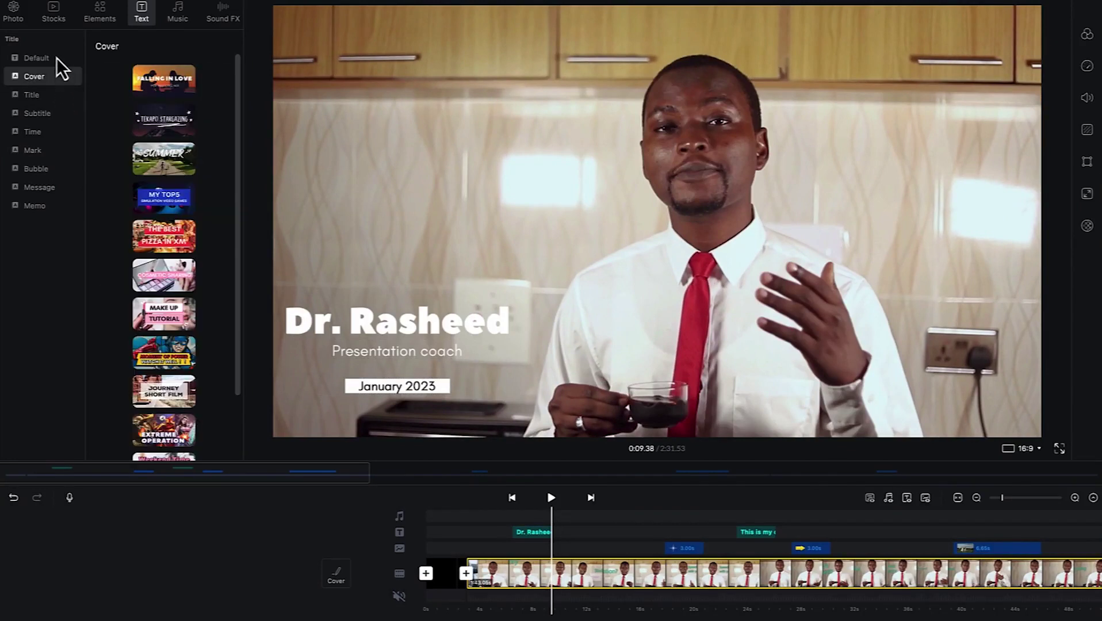
{"action": "left_click", "coordinate": [36, 58]}
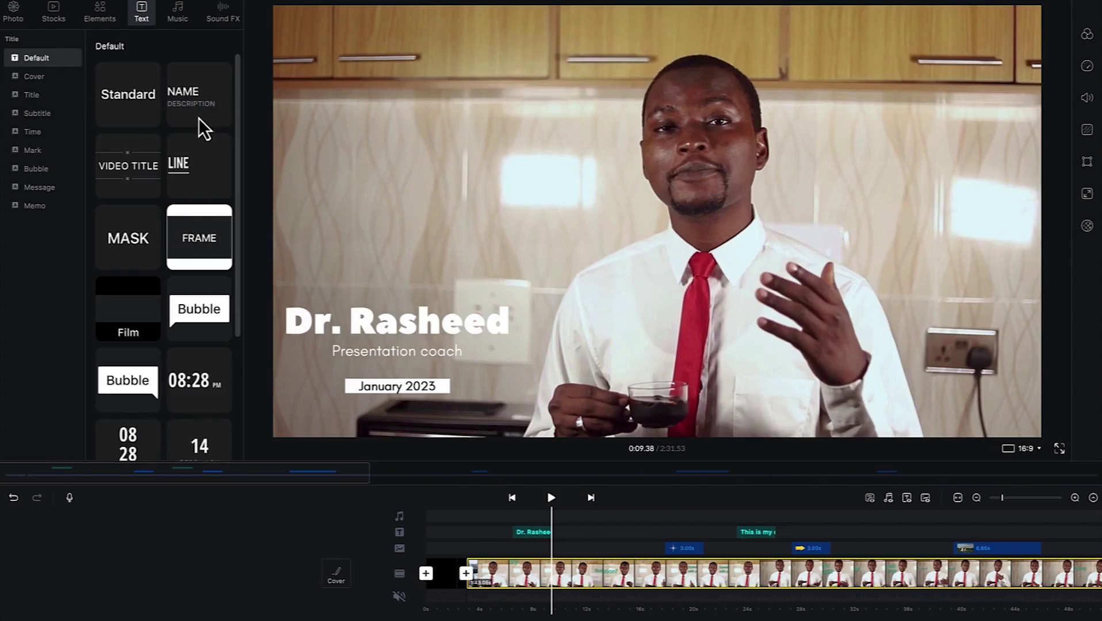
{"action": "scroll", "coordinate": [209, 362], "scroll_direction": "down", "scroll_amount": 2}
{"action": "scroll", "coordinate": [209, 362], "scroll_direction": "up", "scroll_amount": 2}
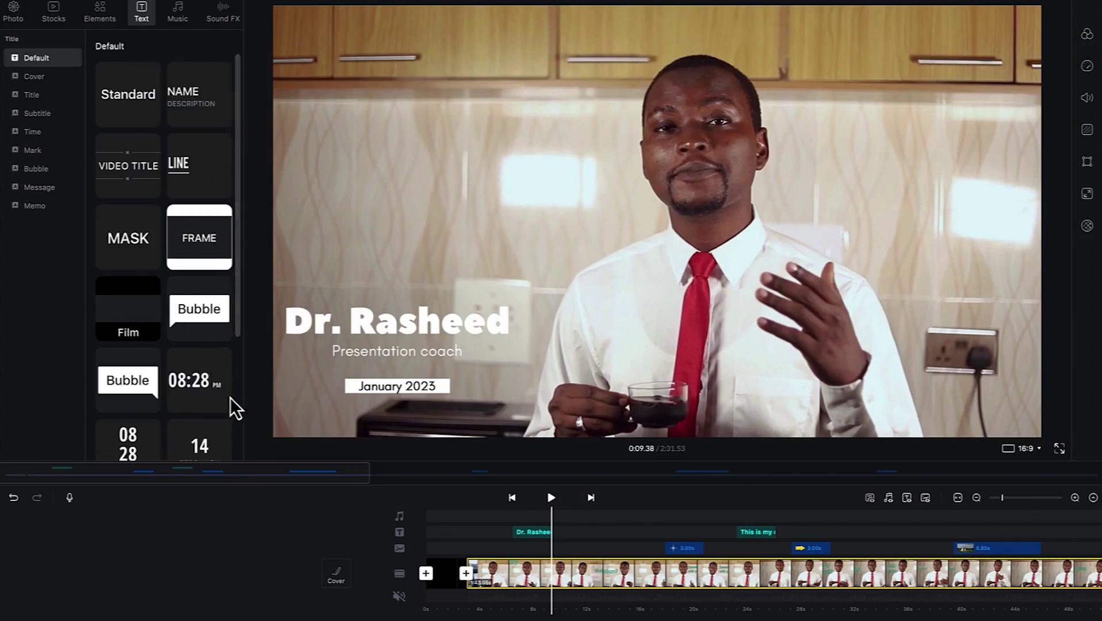